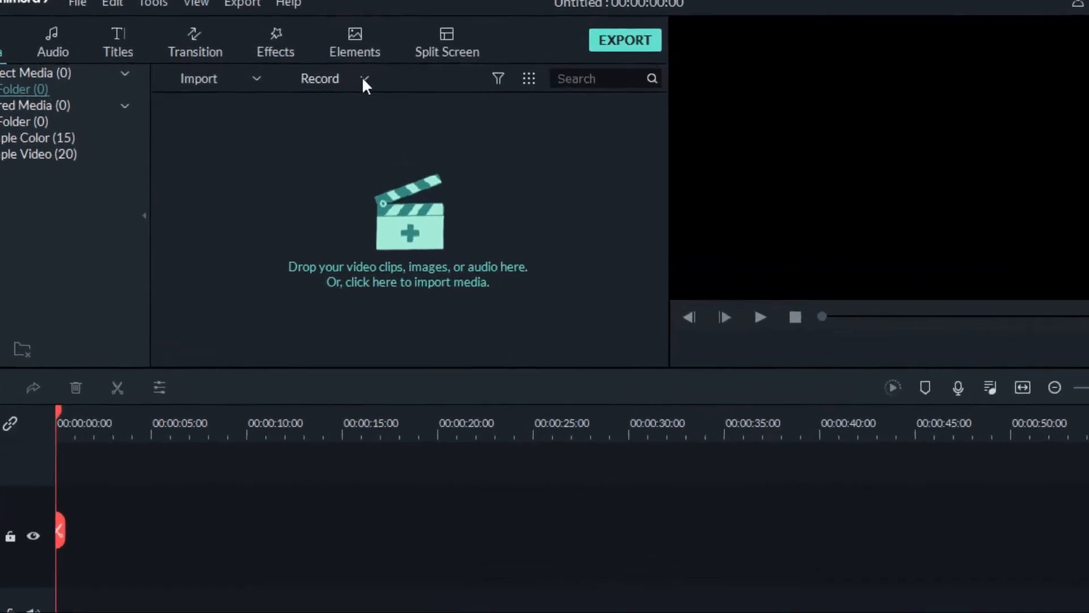
# Step: Open the PC screen recorder and move its window to the upper part of the desktop
pyautogui.click(525, 90)
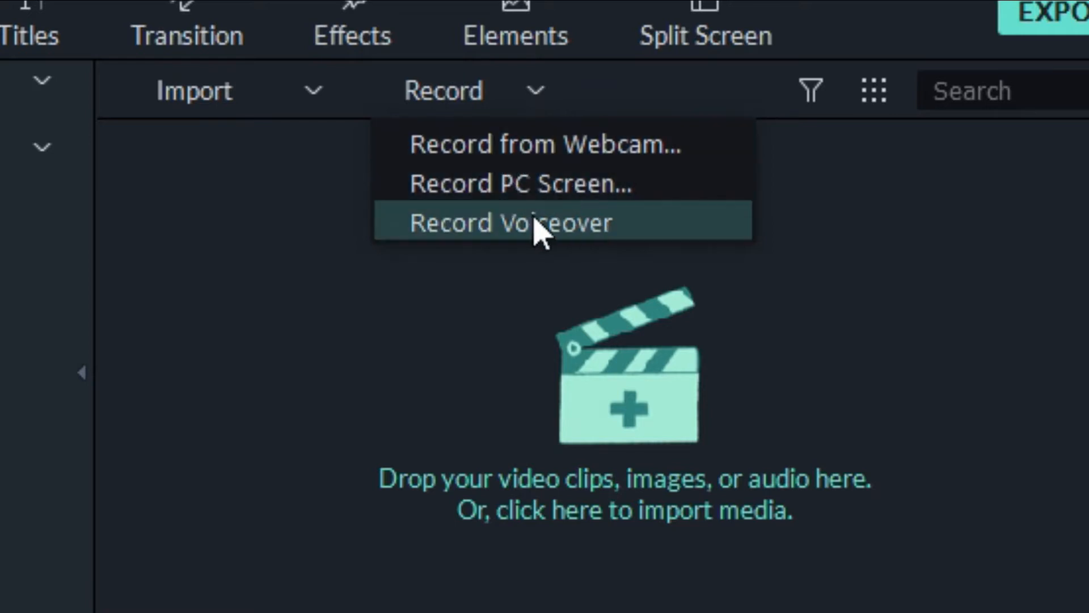
pyautogui.click(591, 199)
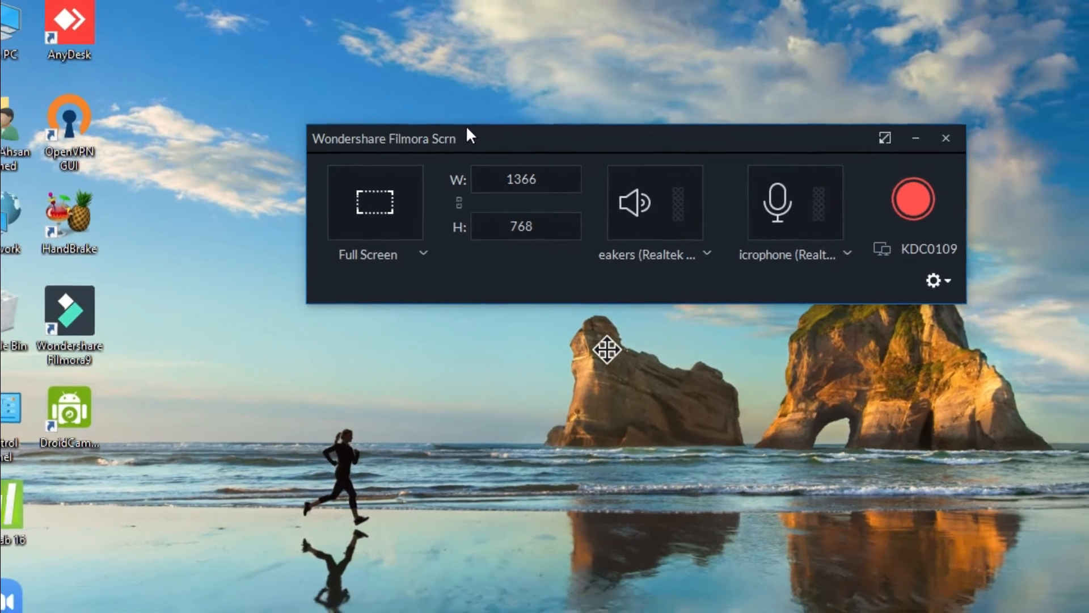
pyautogui.moveTo(466, 136); pyautogui.dragTo(428, 41)
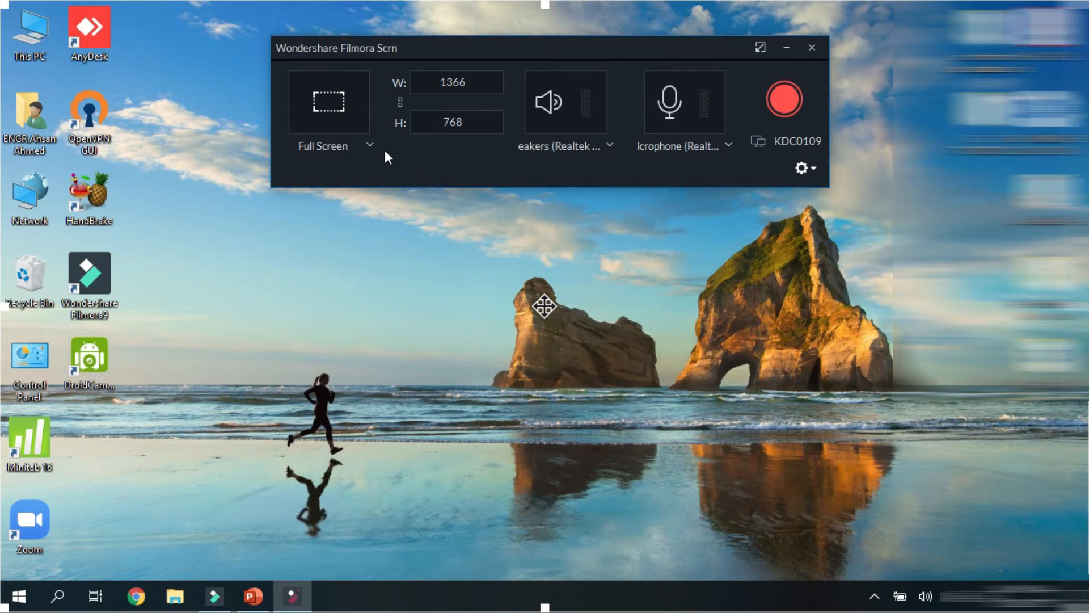
# Step: Try the Custom capture area and return the recorder to Full Screen
pyautogui.click(369, 146)
pyautogui.click(370, 146)
pyautogui.click(369, 145)
pyautogui.click(351, 181)
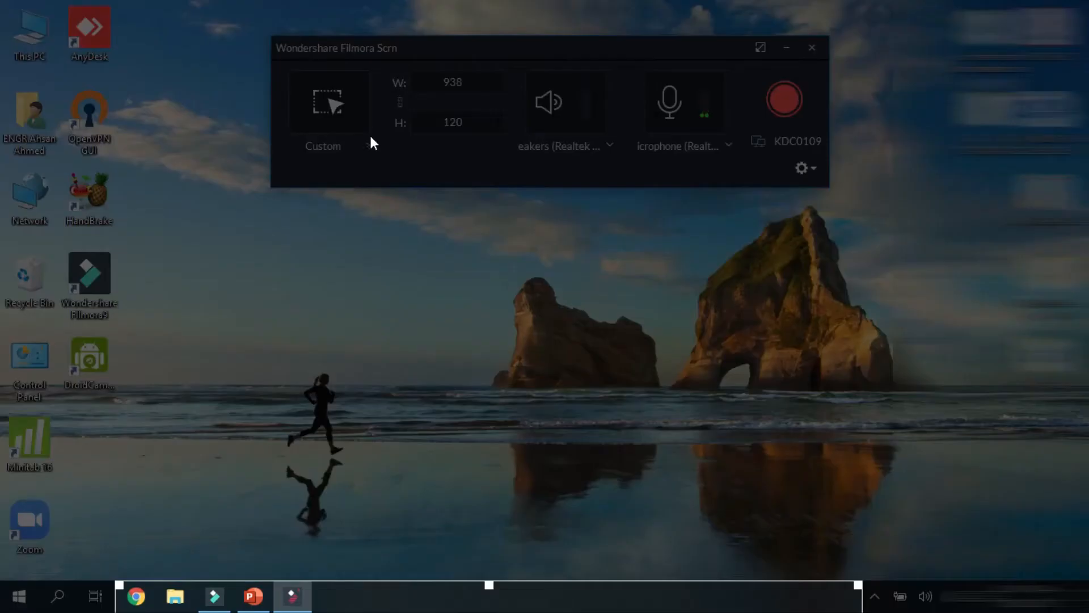
pyautogui.click(369, 143)
pyautogui.click(326, 163)
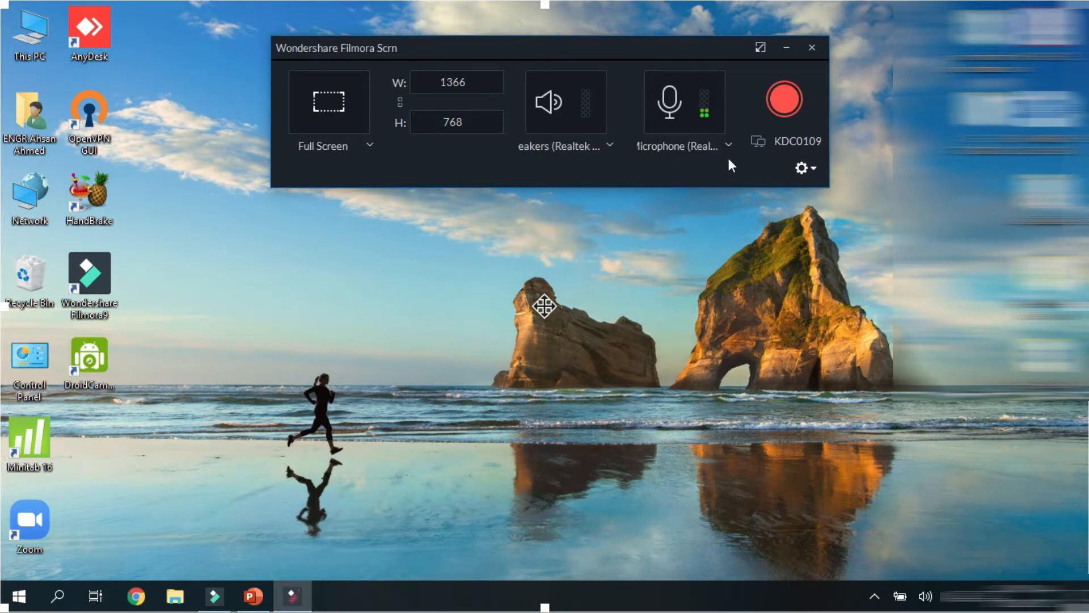
# Step: Toggle the microphone and the speaker audio capture off and back on
pyautogui.click(676, 100)
pyautogui.click(675, 98)
pyautogui.click(547, 101)
pyautogui.click(561, 118)
# Step: Expand the recorder settings, review the available frame rates up to 60 fps, and select Best quality
pyautogui.click(813, 169)
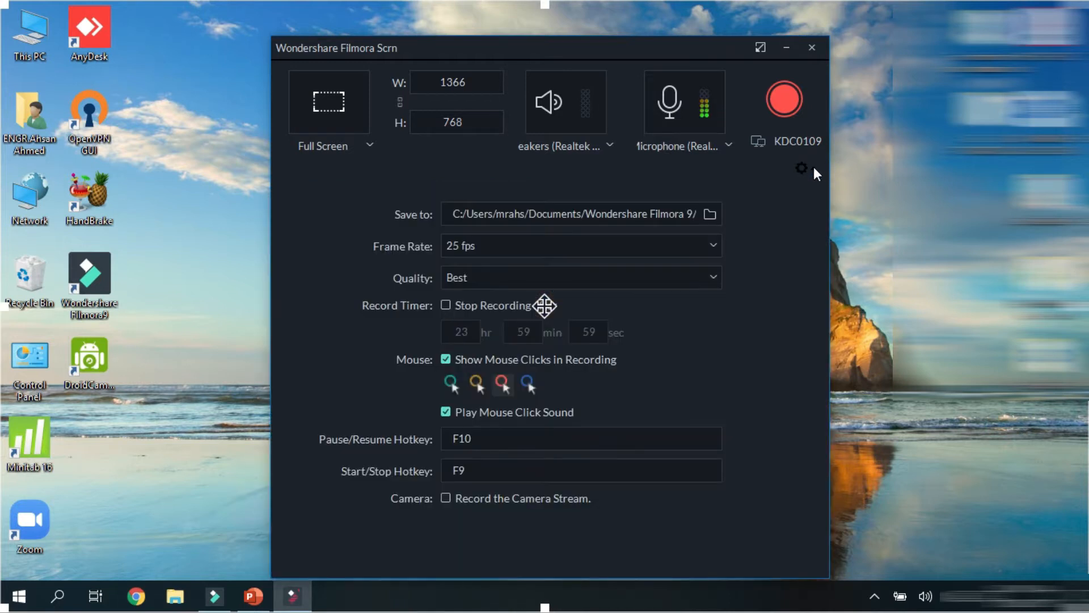
pyautogui.click(707, 207)
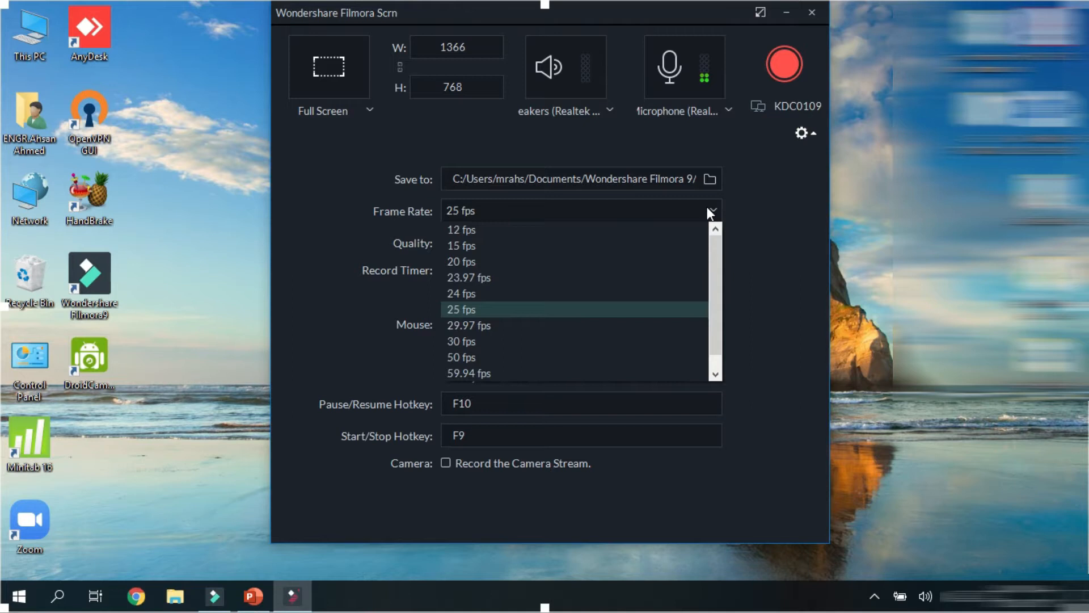
pyautogui.click(716, 375)
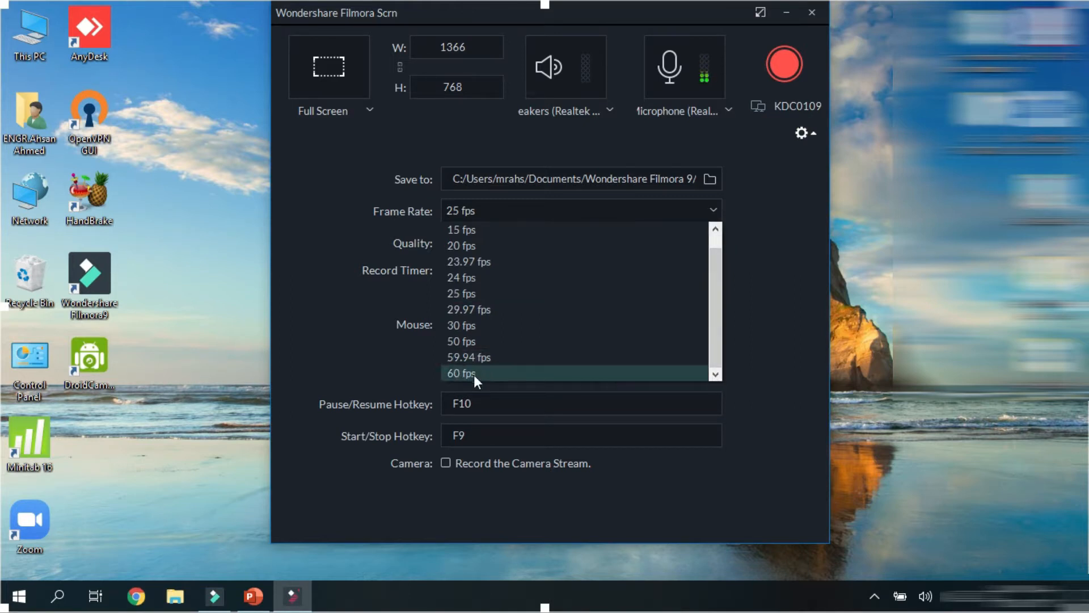
pyautogui.click(773, 289)
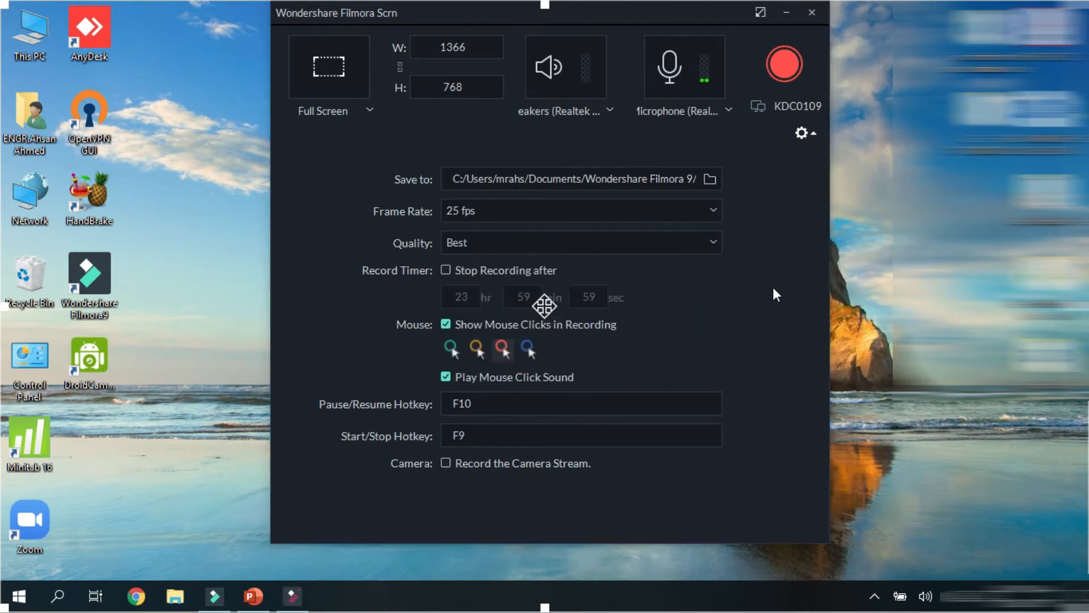
pyautogui.click(710, 242)
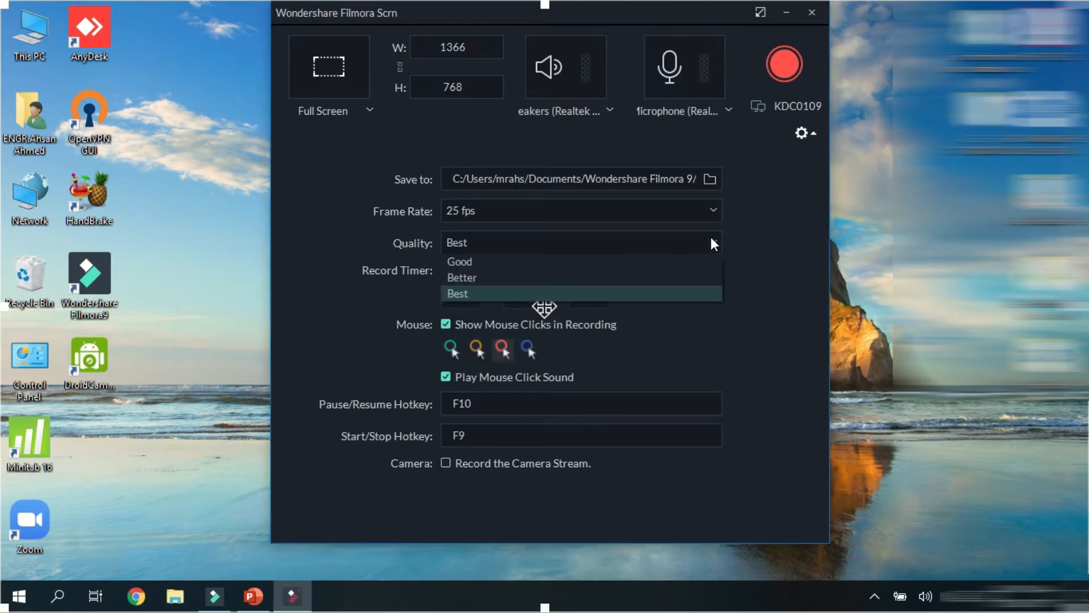
pyautogui.click(648, 295)
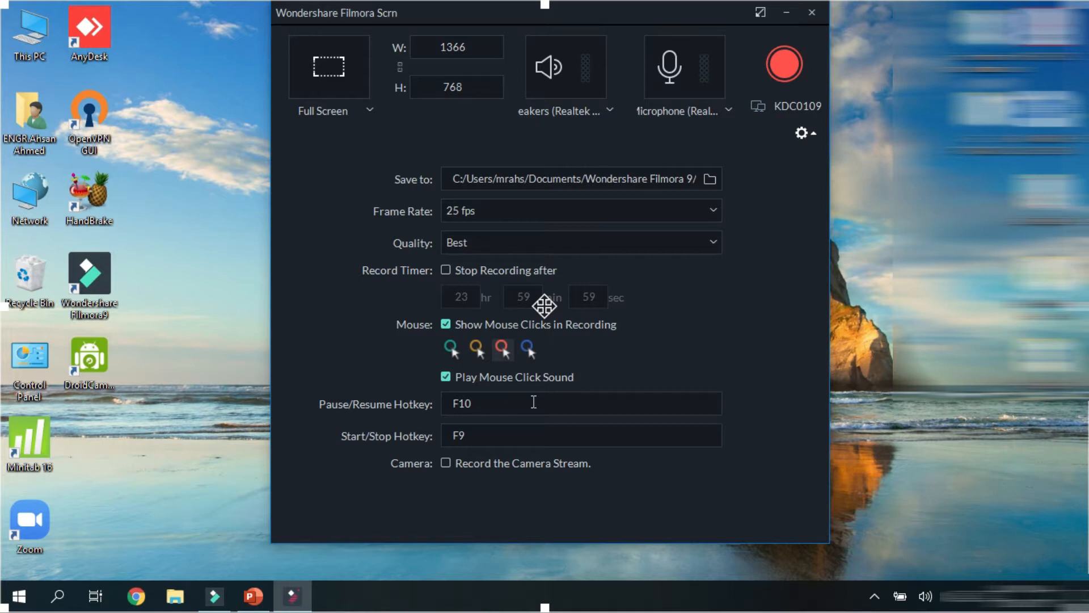
# Step: Enable recording of the camera stream, shrink the webcam preview to about half size, and place it beside the recorder window
pyautogui.click(445, 463)
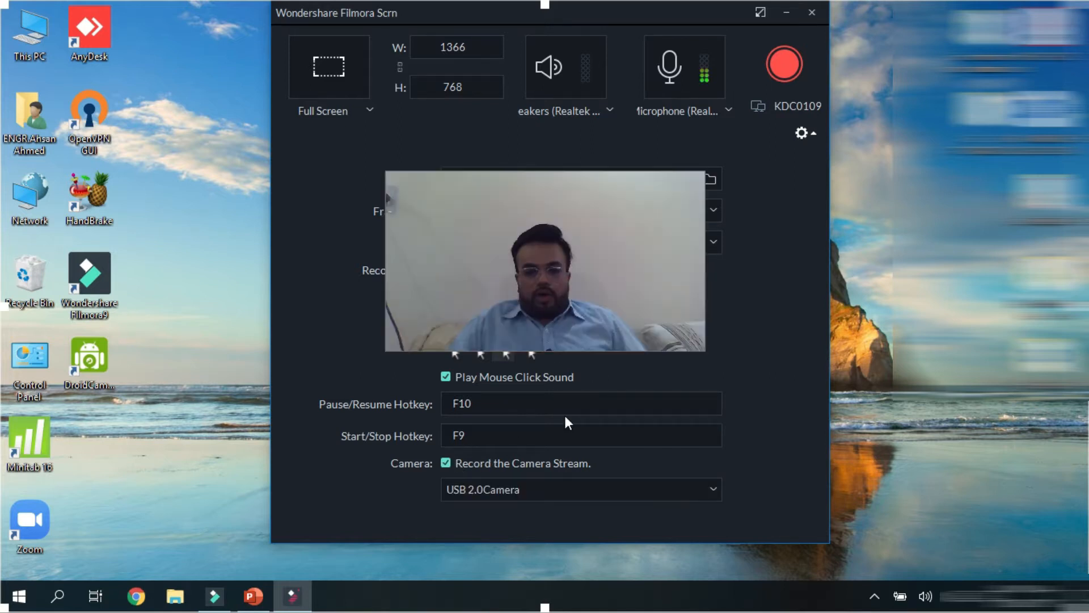
pyautogui.moveTo(571, 272); pyautogui.dragTo(803, 309)
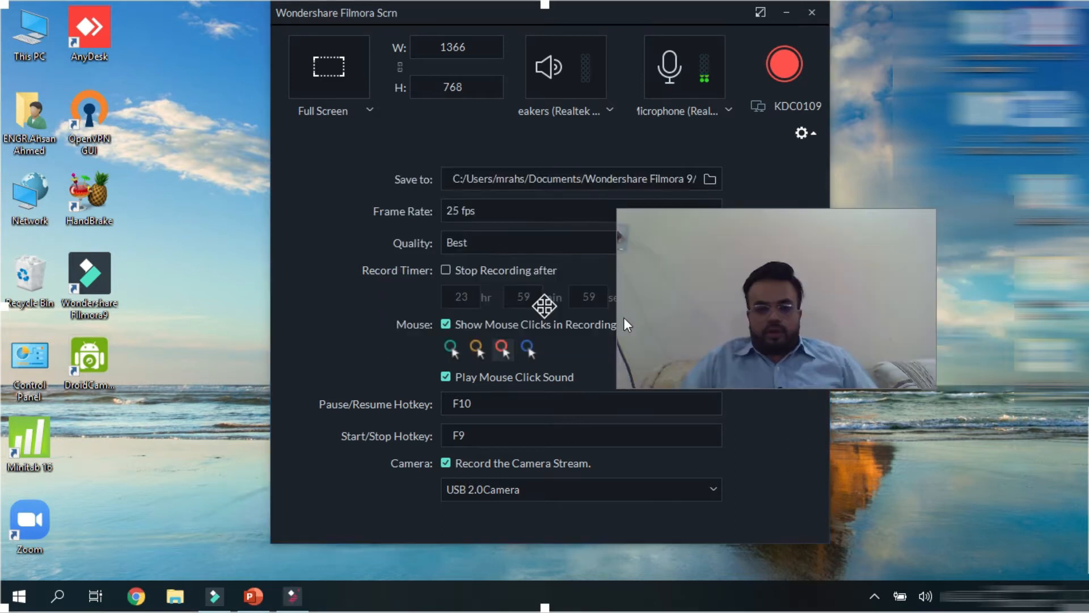
pyautogui.moveTo(621, 289); pyautogui.dragTo(776, 280)
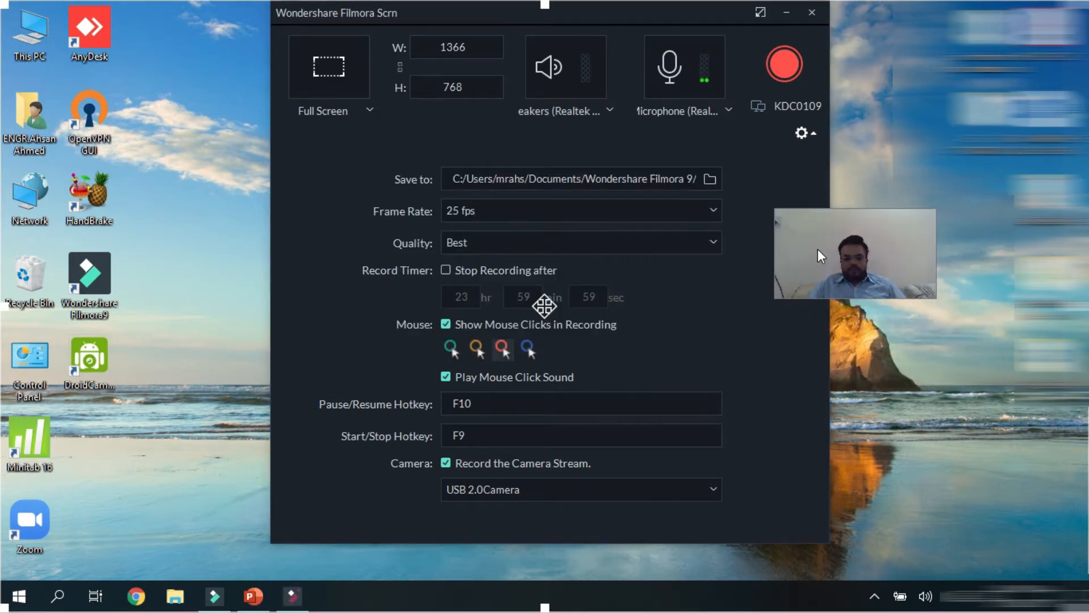
pyautogui.moveTo(818, 248); pyautogui.dragTo(901, 329)
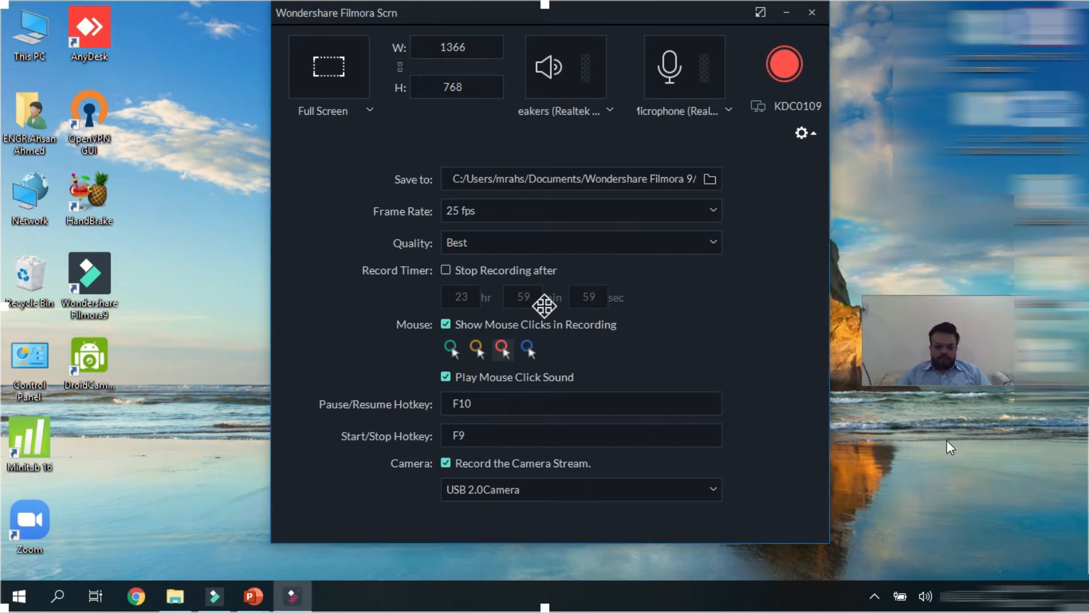
# Step: Check the webcam overlay against the Team Work presentation in PowerPoint and the Filmora editor, and bring the recorder back
pyautogui.moveTo(253, 595)
pyautogui.click(312, 532)
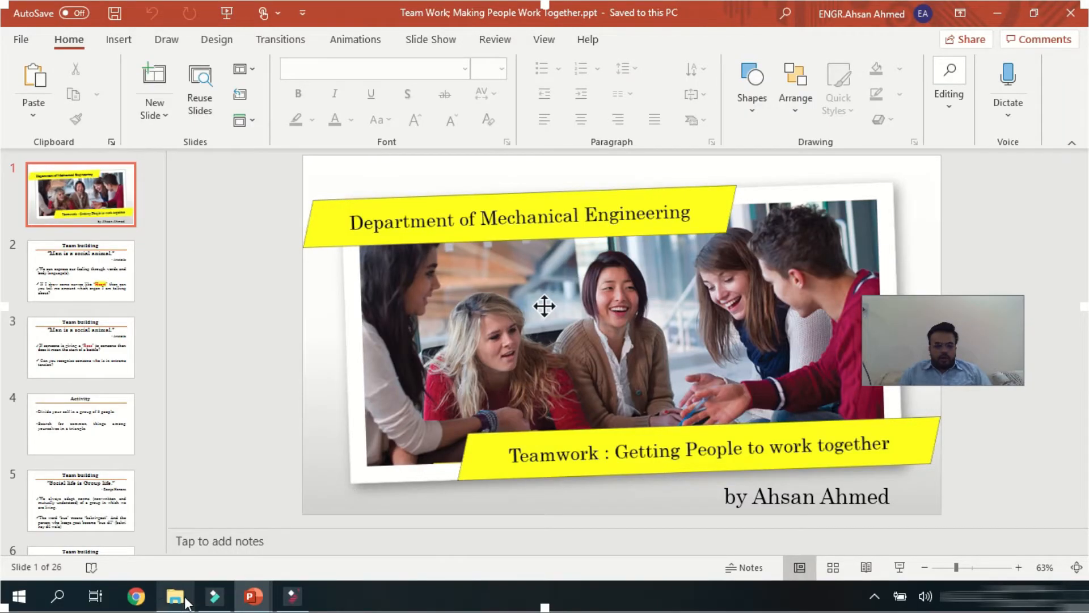
pyautogui.click(249, 596)
pyautogui.moveTo(249, 596)
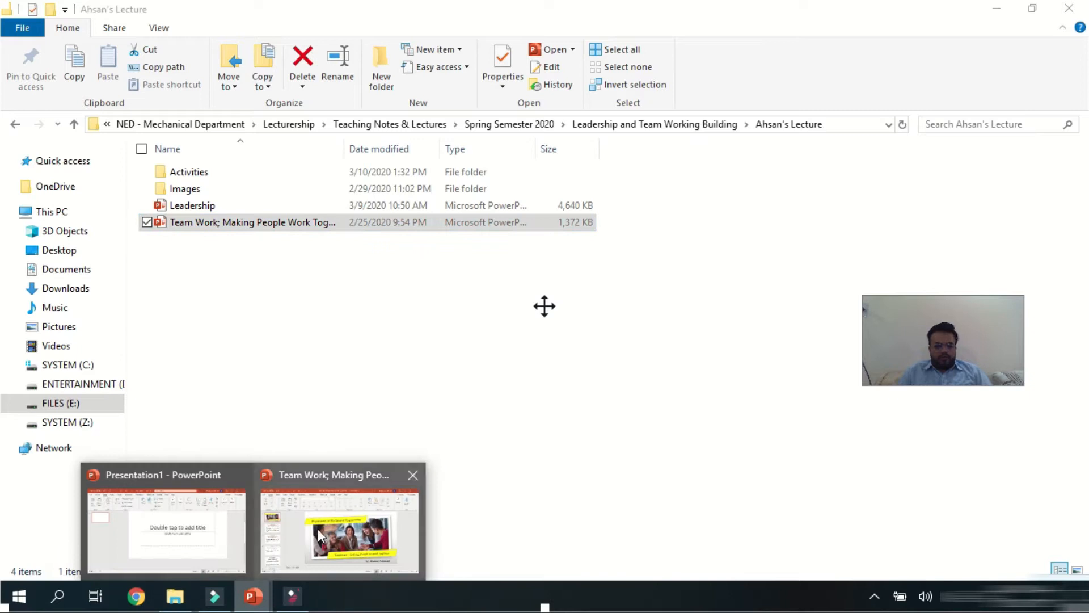
pyautogui.click(288, 553)
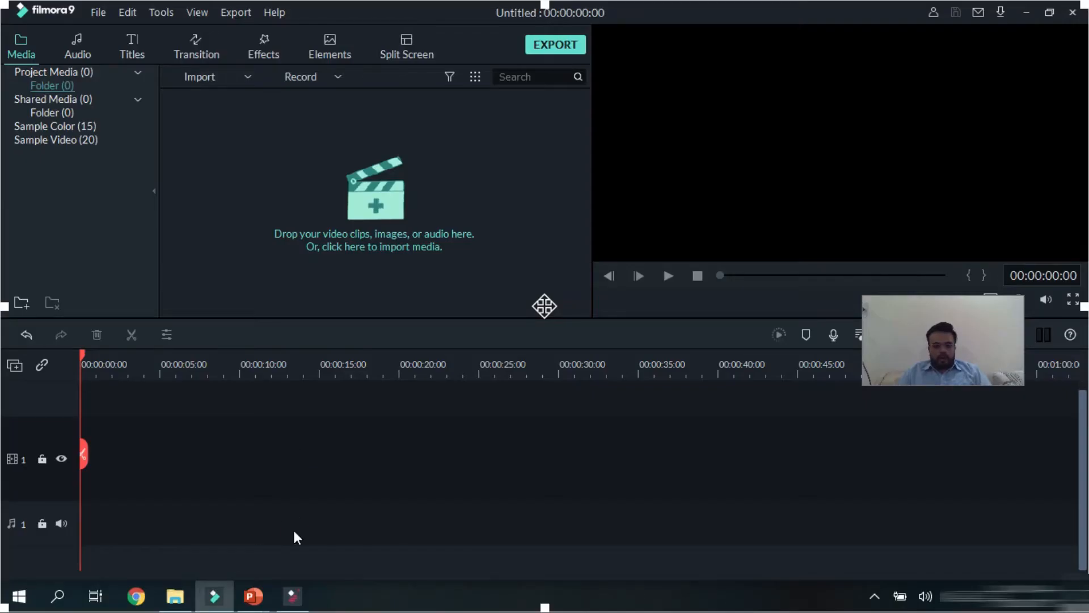
pyautogui.click(292, 595)
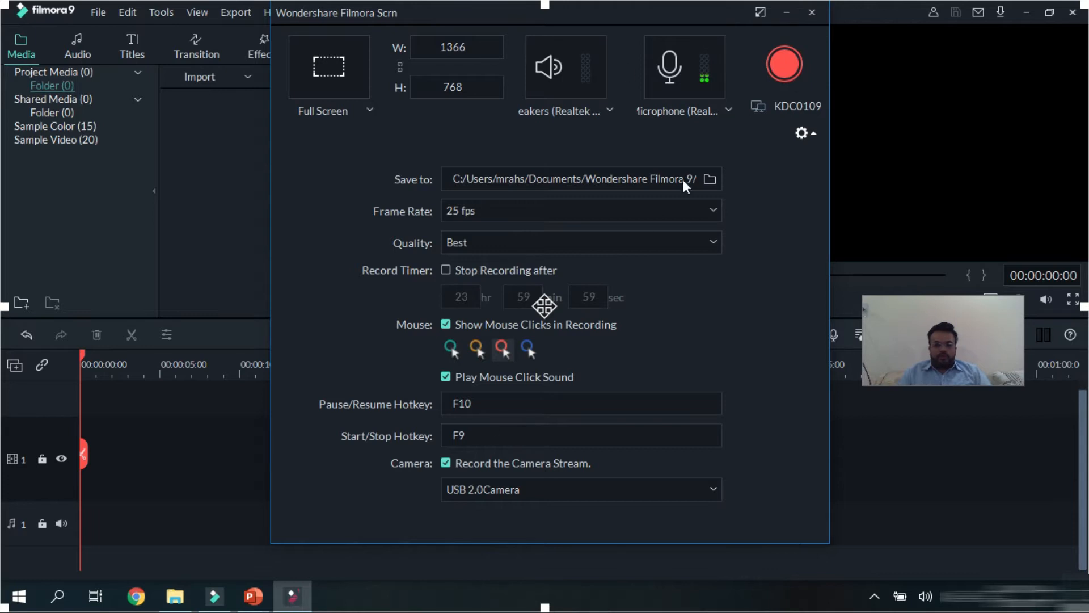
# Step: Start the screen recording, show the Team Work presentation in PowerPoint, and switch back to Filmora
pyautogui.click(781, 63)
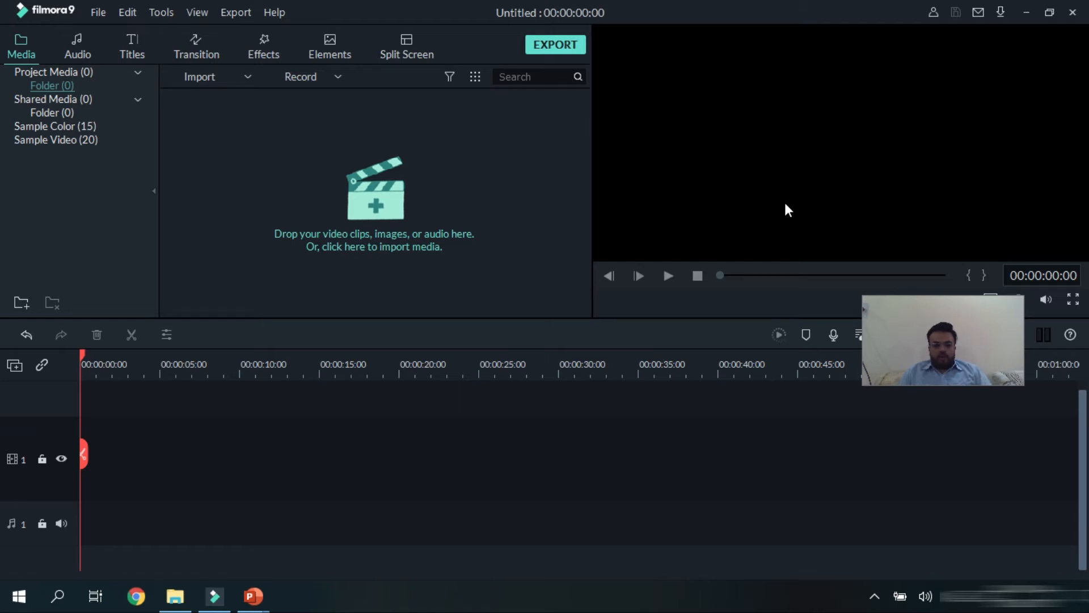
pyautogui.moveTo(254, 595)
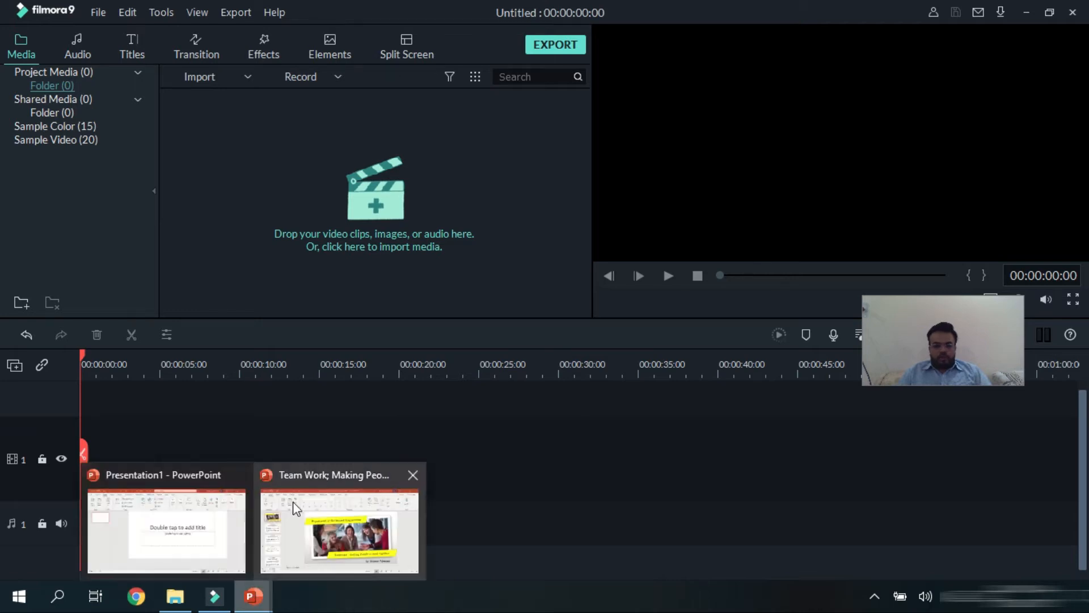
pyautogui.click(308, 506)
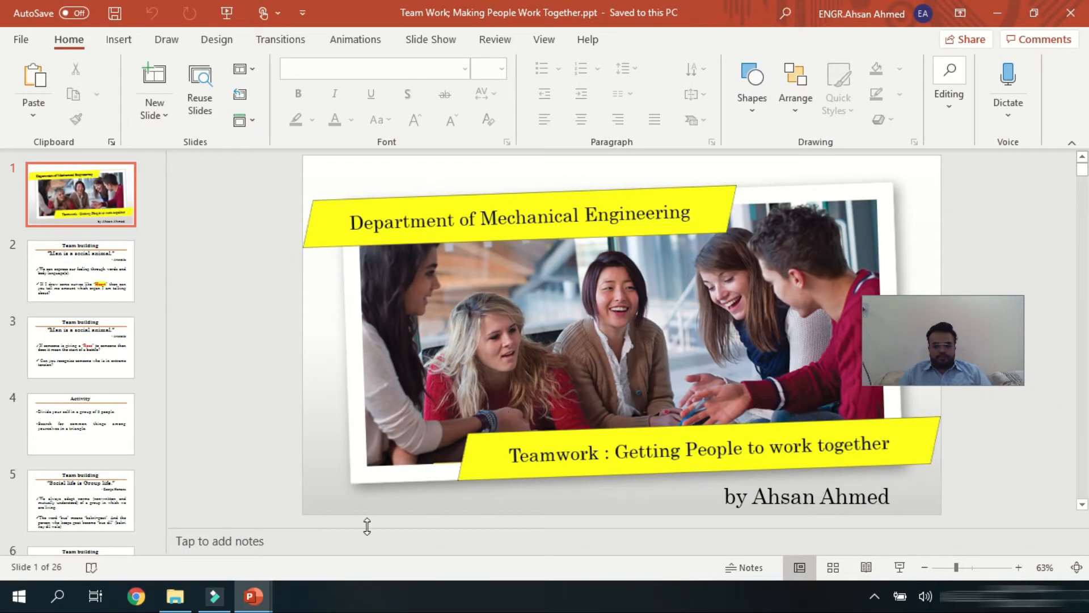
pyautogui.click(214, 597)
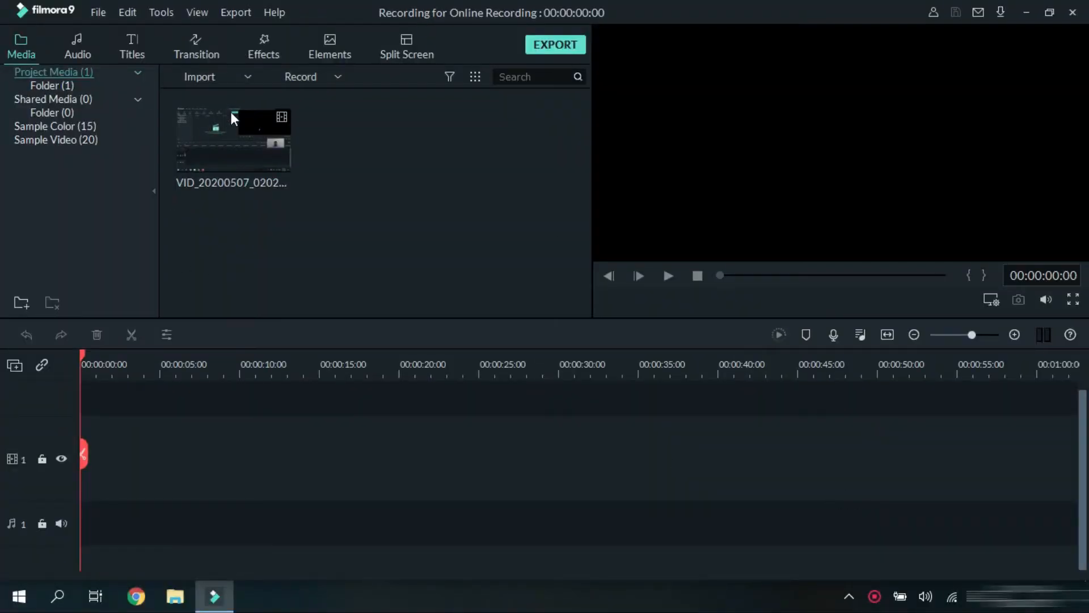
# Step: Place the recorded clip at the start of video track 1, keeping the project settings of 1920 x 1080 at 25fps
pyautogui.moveTo(268, 146); pyautogui.dragTo(68, 489)
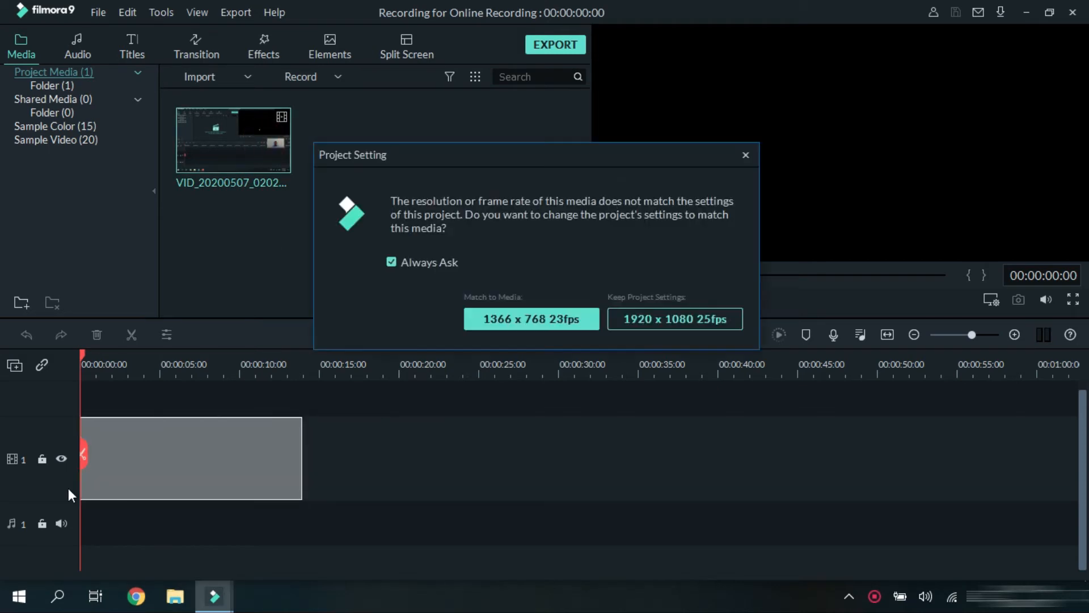
pyautogui.click(689, 319)
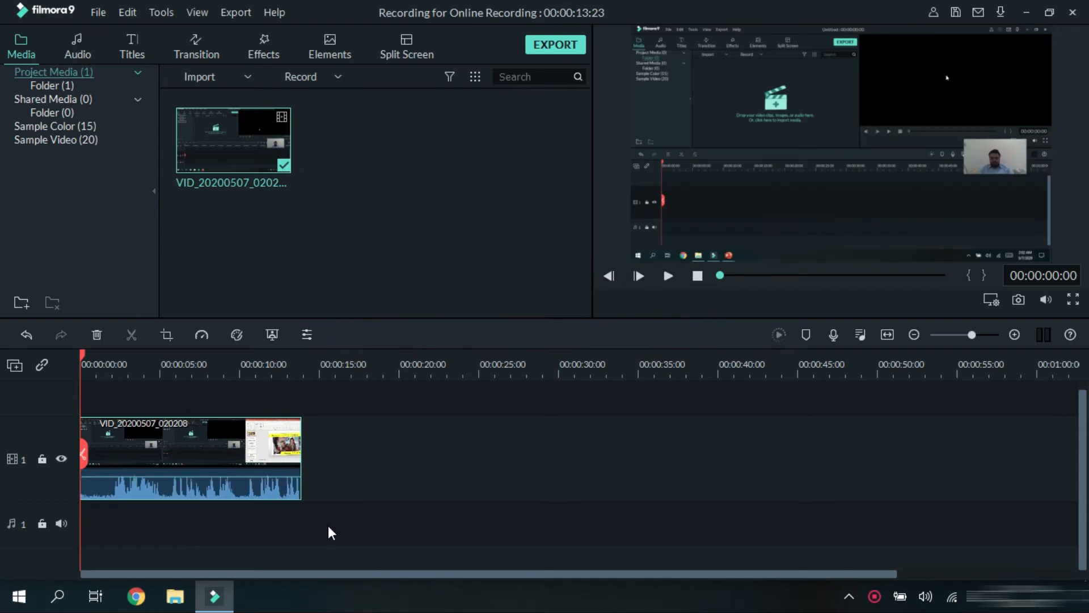
# Step: Play back the recorded clip on the timeline to check its picture and sound
pyautogui.press('space')
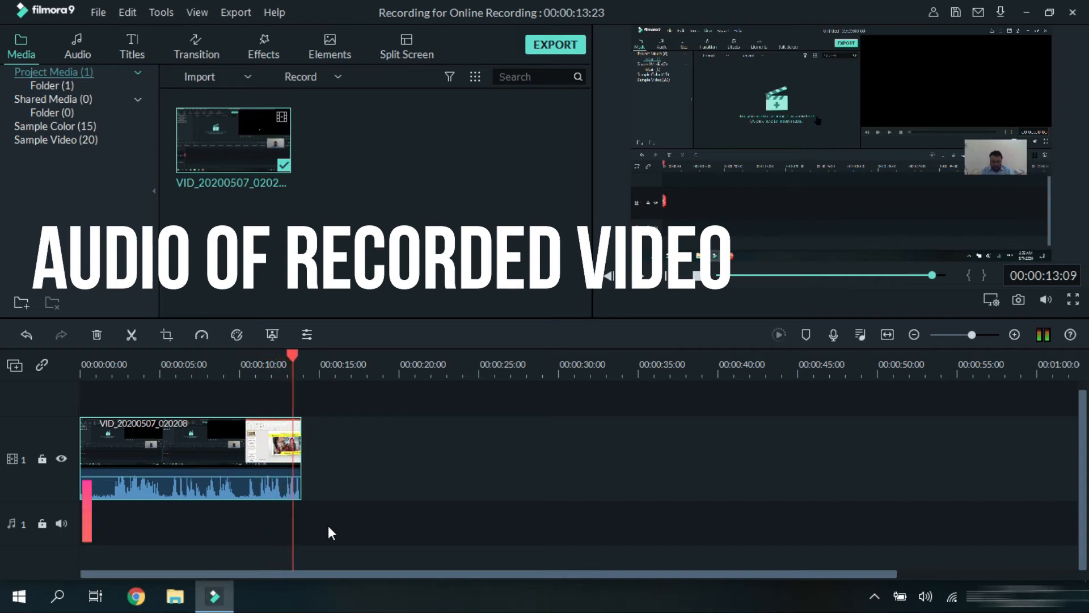
pyautogui.press('space')
pyautogui.press('space')
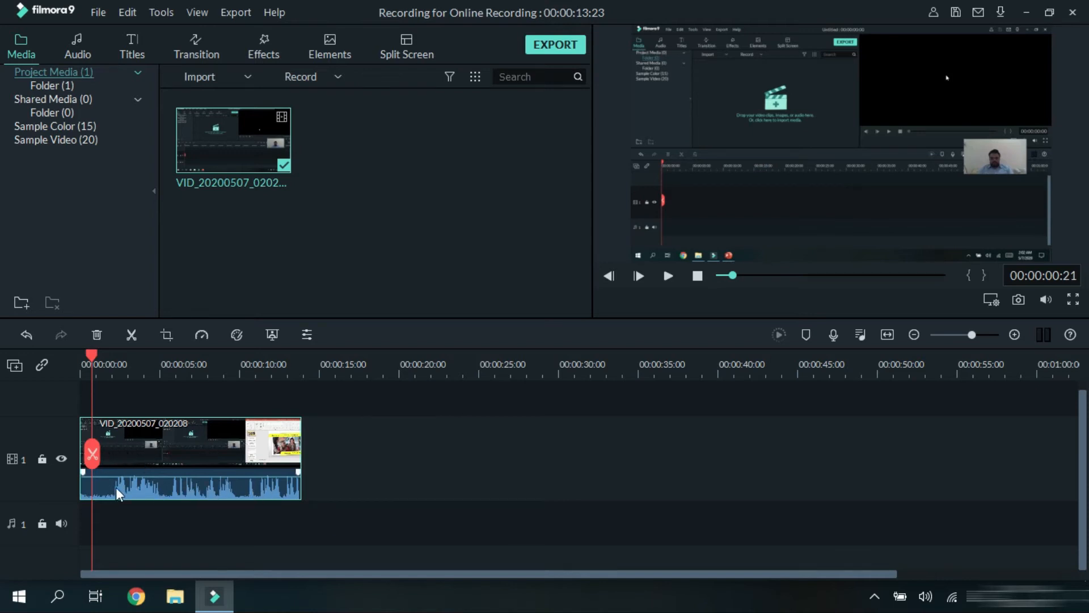
# Step: Return the playhead to the clip's start and detach the clip's audio onto its own track
pyautogui.moveTo(92, 454); pyautogui.dragTo(80, 448)
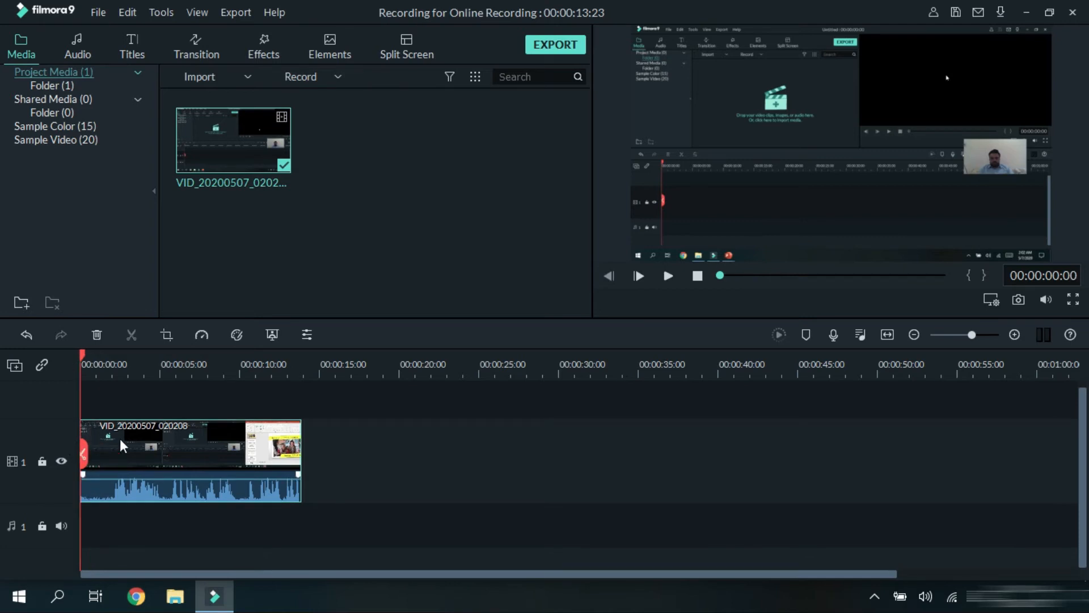
pyautogui.rightClick(148, 446)
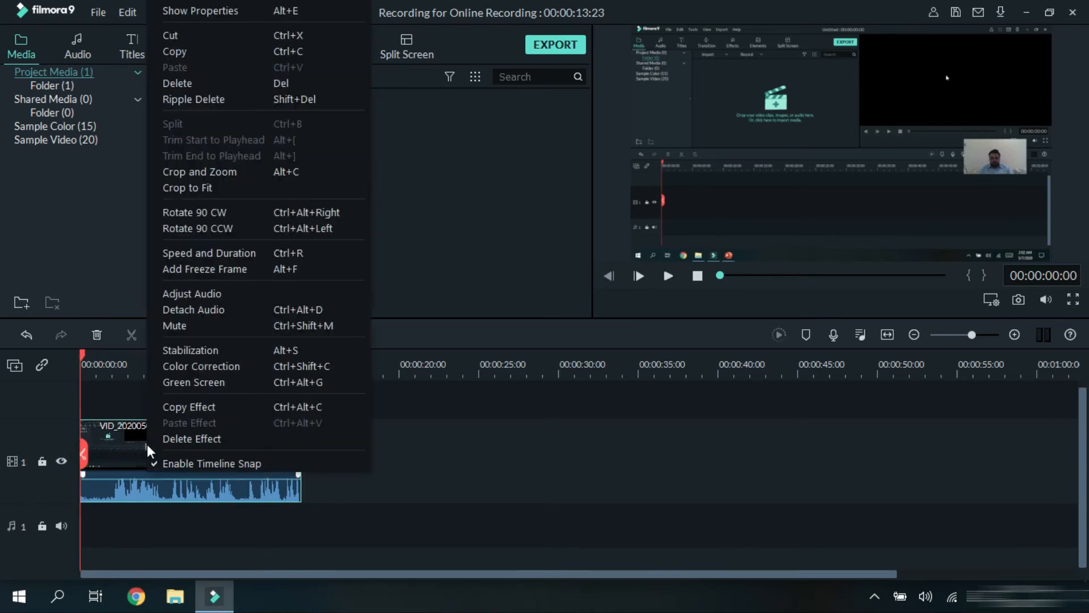
pyautogui.click(193, 309)
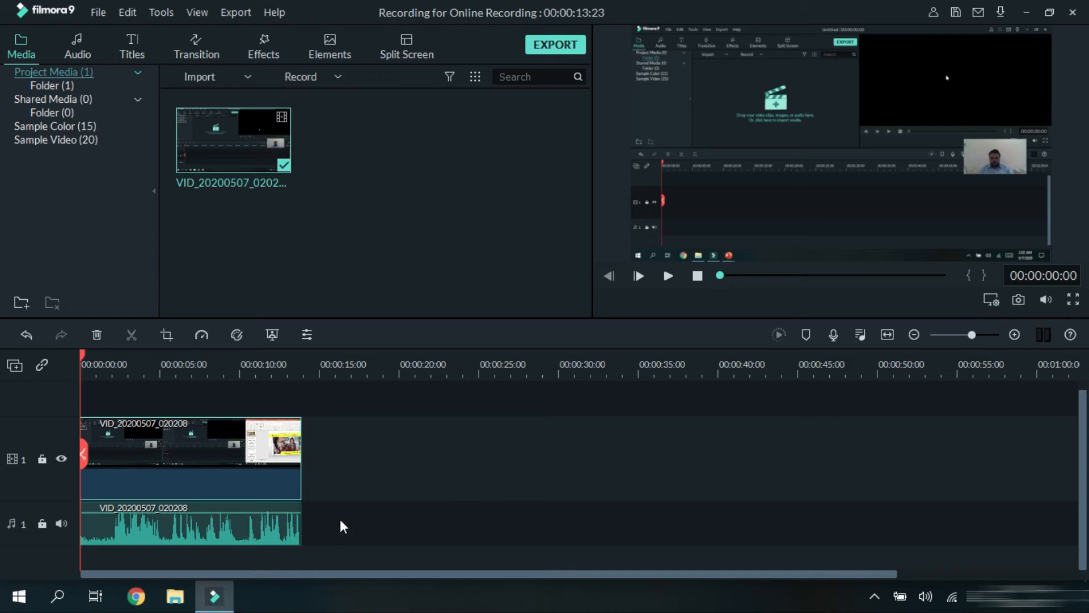
# Step: Split both the video clip and its detached audio at 00:00:02:02
pyautogui.click(118, 542)
pyautogui.click(113, 537)
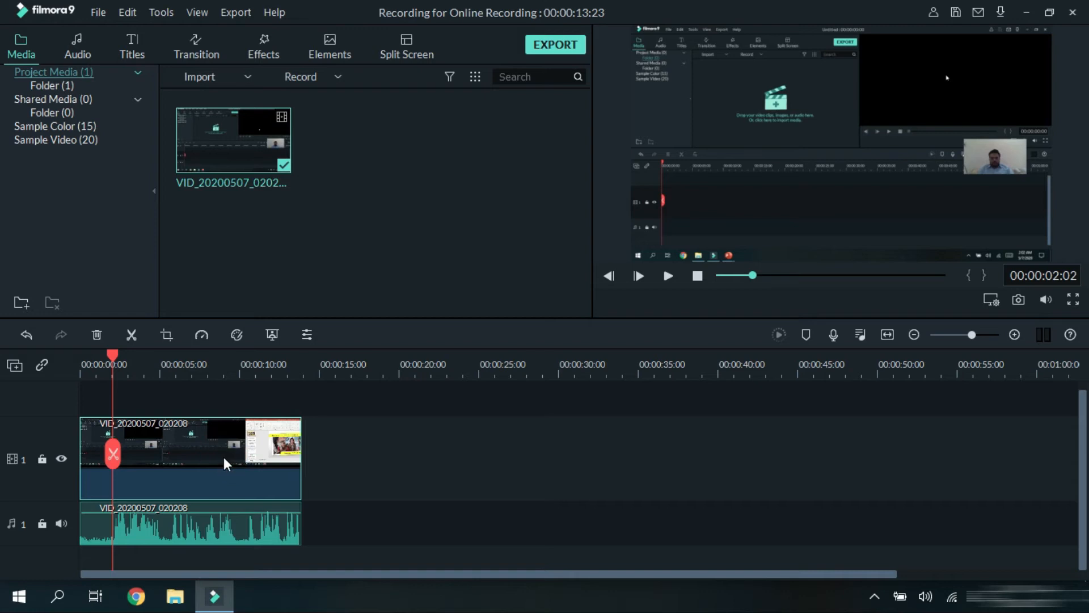
pyautogui.click(219, 522)
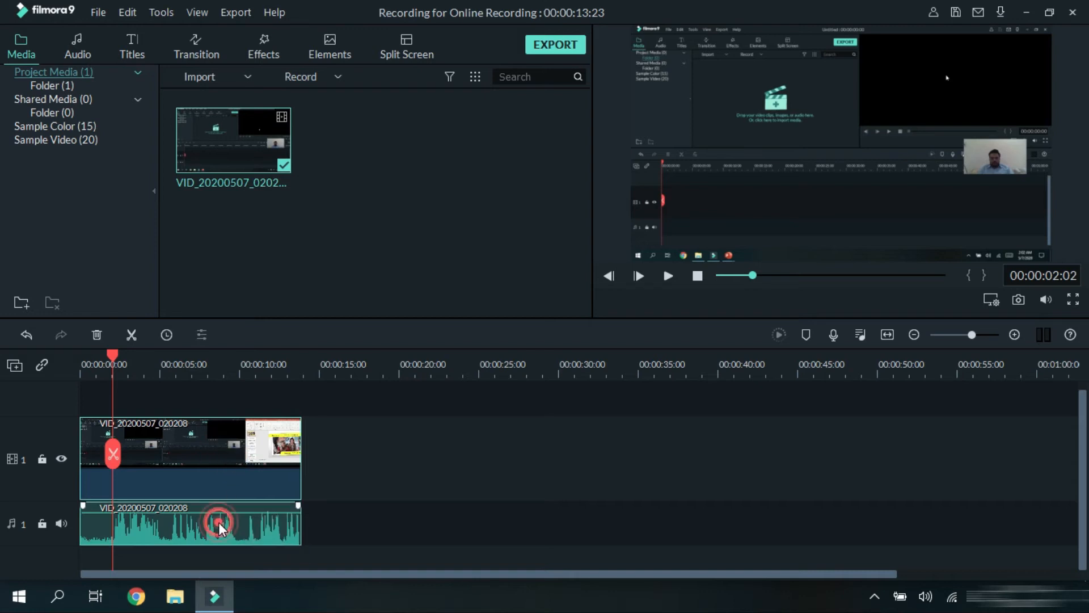
pyautogui.click(133, 335)
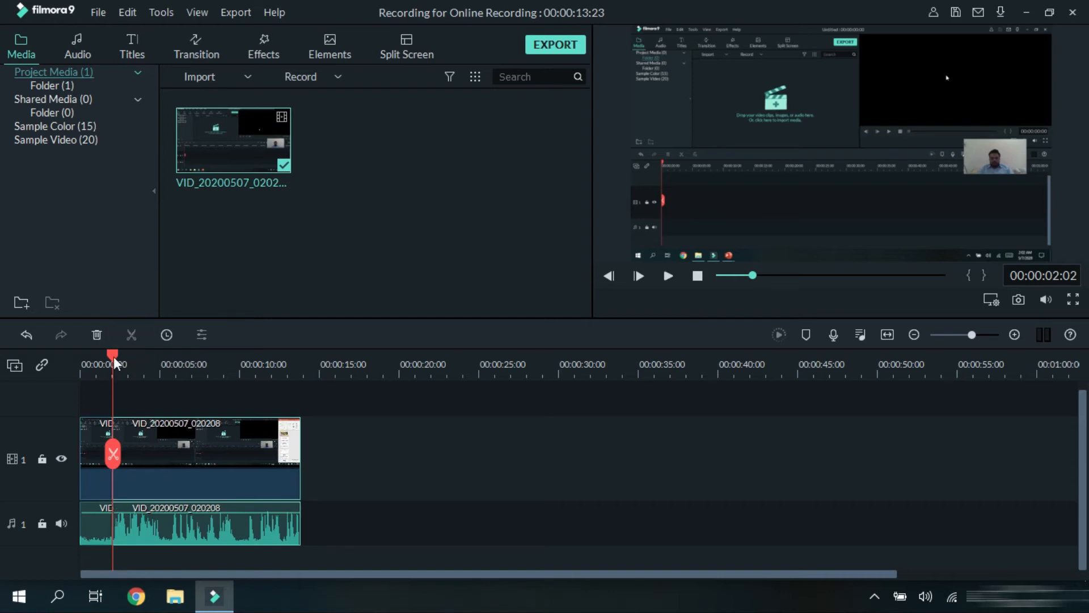
# Step: Delete the short opening video segment before the split point
pyautogui.moveTo(113, 356); pyautogui.dragTo(217, 372)
pyautogui.click(93, 446)
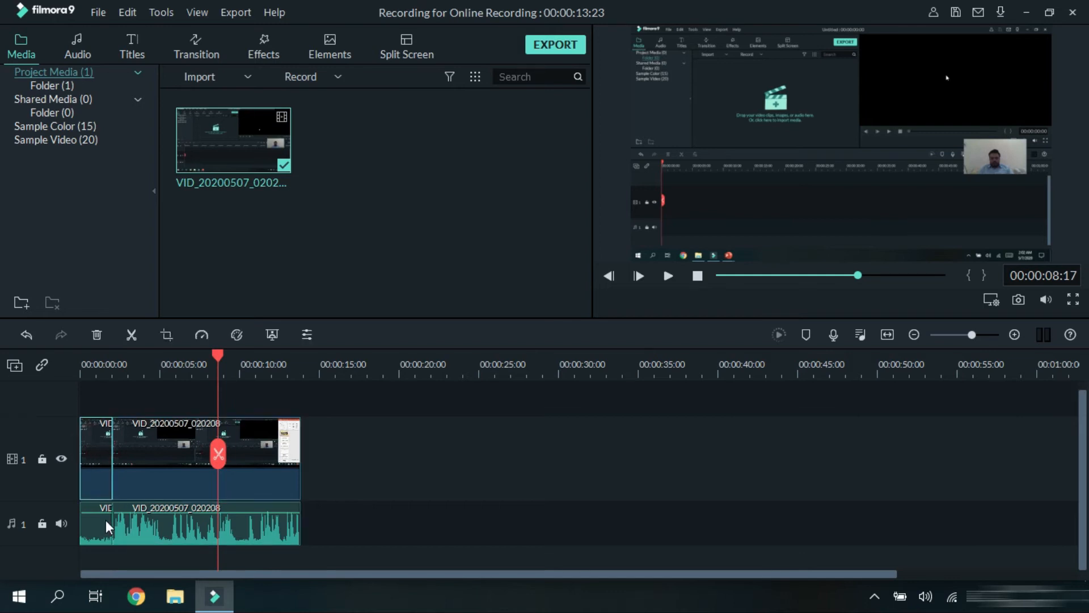
pyautogui.press('Delete')
pyautogui.click(556, 468)
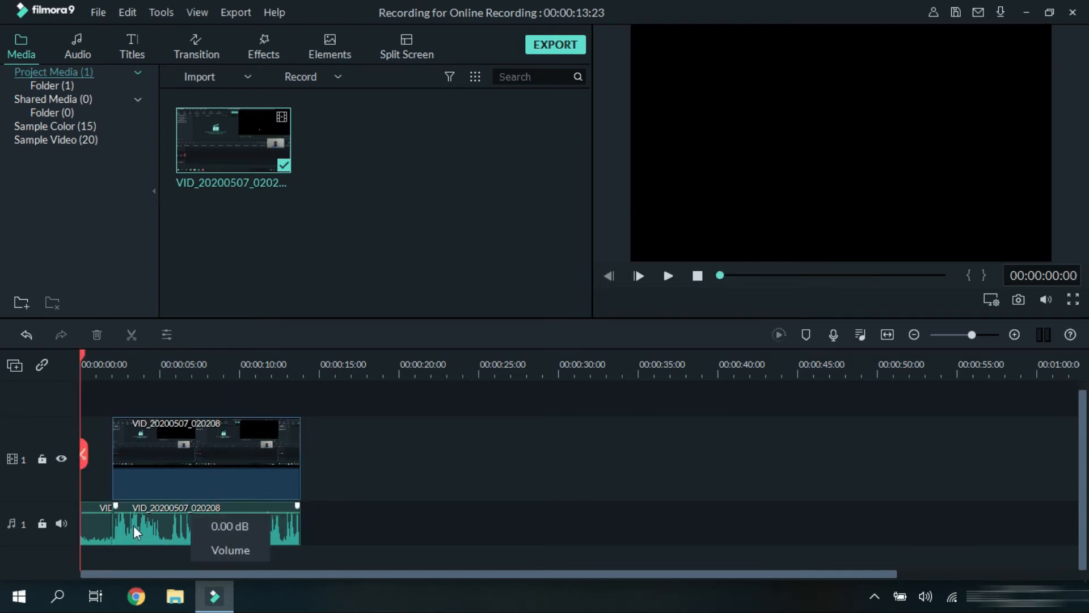
# Step: Delete the short opening segment of the detached audio before the split point
pyautogui.click(103, 520)
pyautogui.press('Delete')
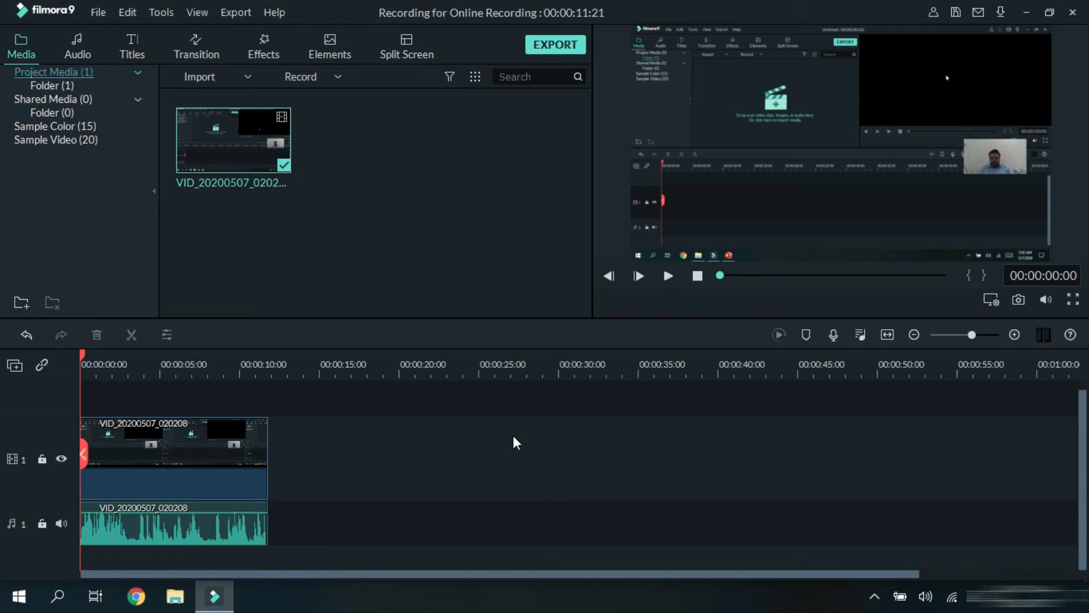
# Step: Lower the detached audio's volume to -0.73 dB and give it a fade-in and fade-out of about one fifth of the range
pyautogui.hotkey('ctrl', 'z')
pyautogui.moveTo(212, 508)
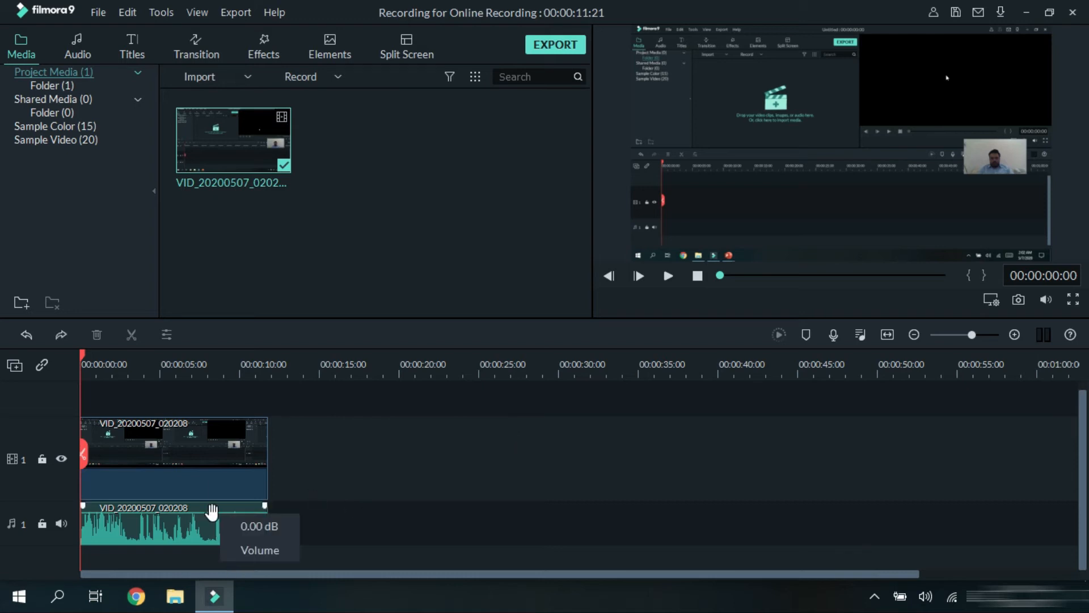
pyautogui.moveTo(212, 511)
pyautogui.mouseDown()
pyautogui.moveTo(204, 532)
pyautogui.moveTo(204, 511)
pyautogui.mouseUp()
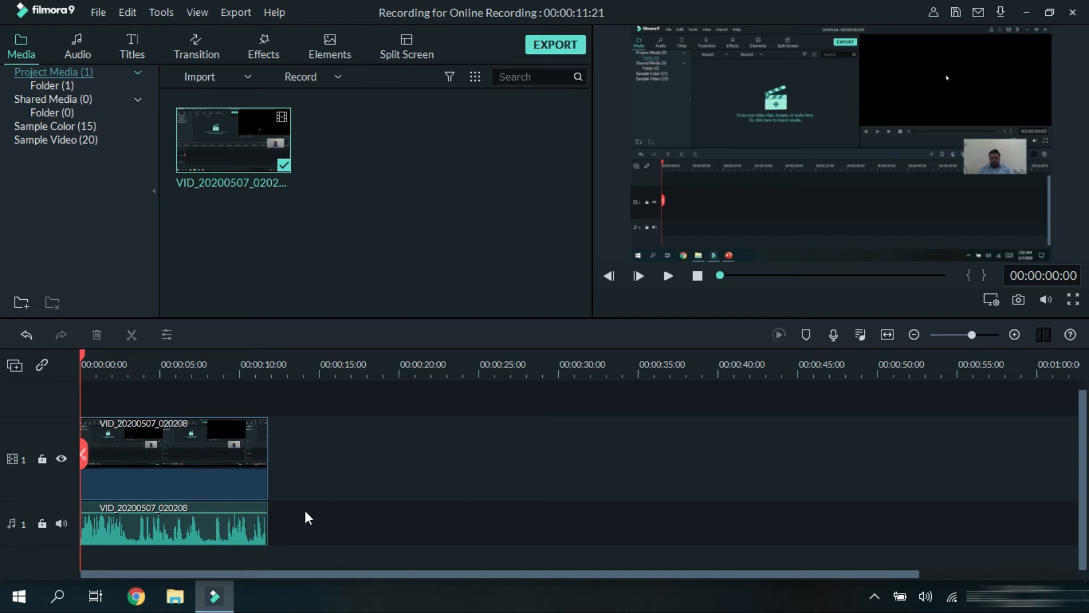
pyautogui.doubleClick(223, 525)
pyautogui.moveTo(336, 122); pyautogui.dragTo(372, 151)
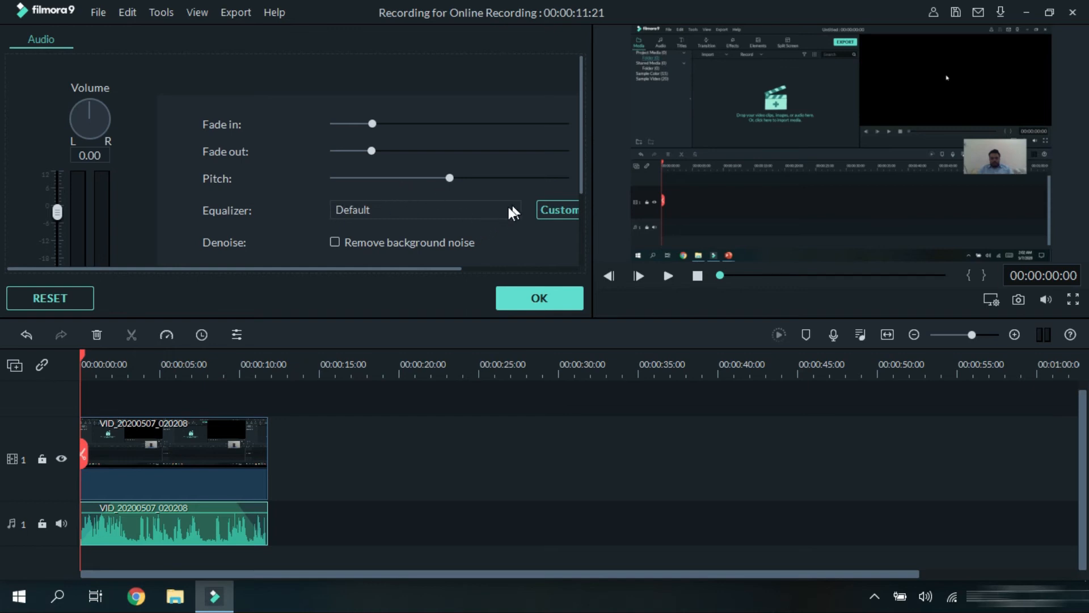
# Step: Turn on background noise removal for the detached audio at weak strength
pyautogui.scroll(-3, 274, 216)
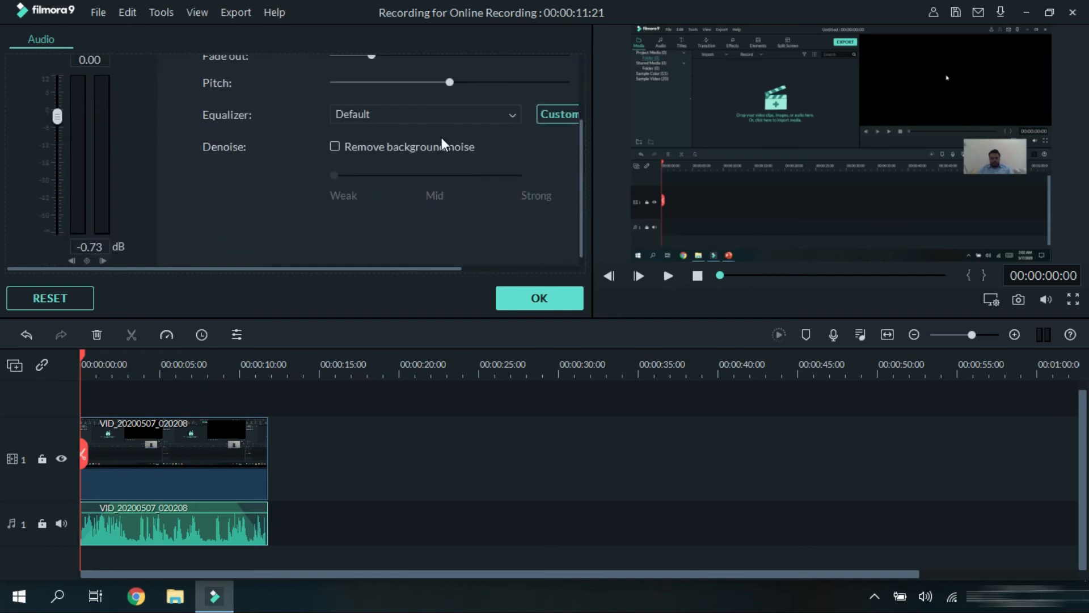
pyautogui.click(334, 145)
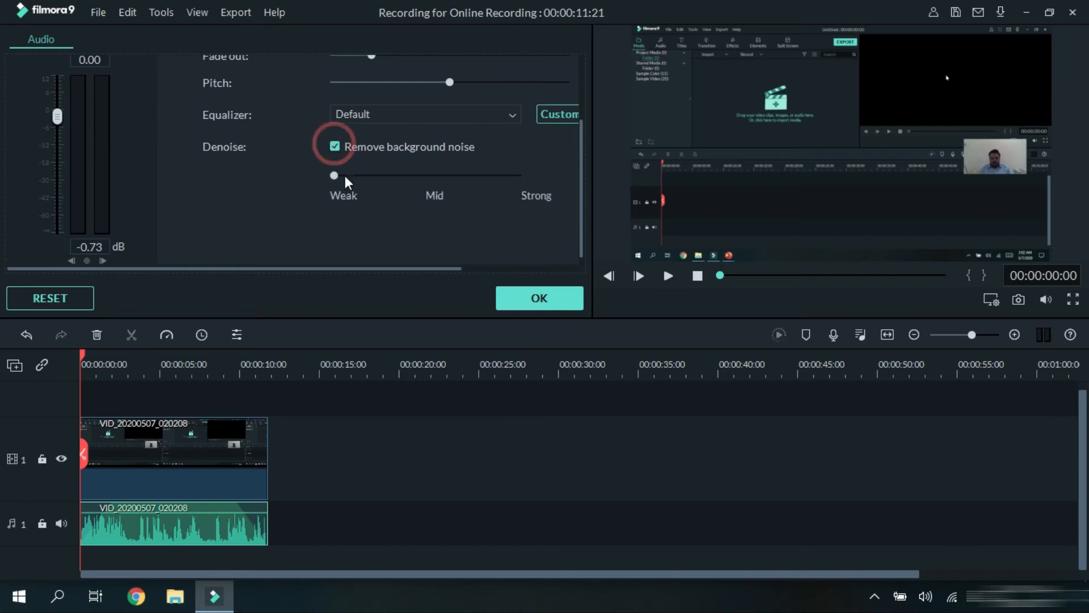
pyautogui.moveTo(335, 177); pyautogui.dragTo(366, 179)
# Step: Open the custom equalizer for the audio and look through its presets
pyautogui.click(542, 113)
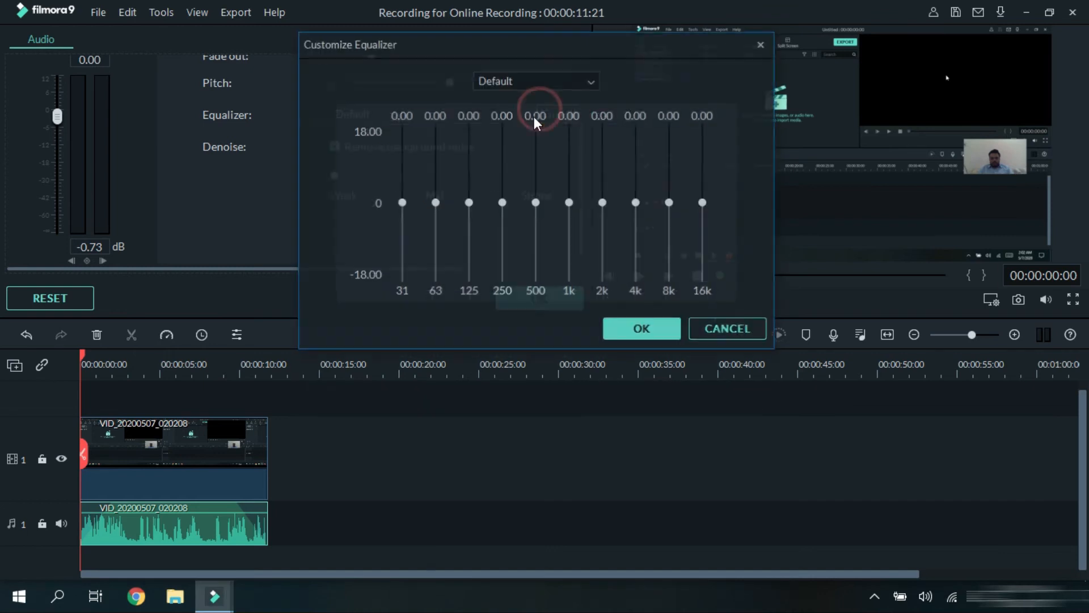
pyautogui.click(594, 81)
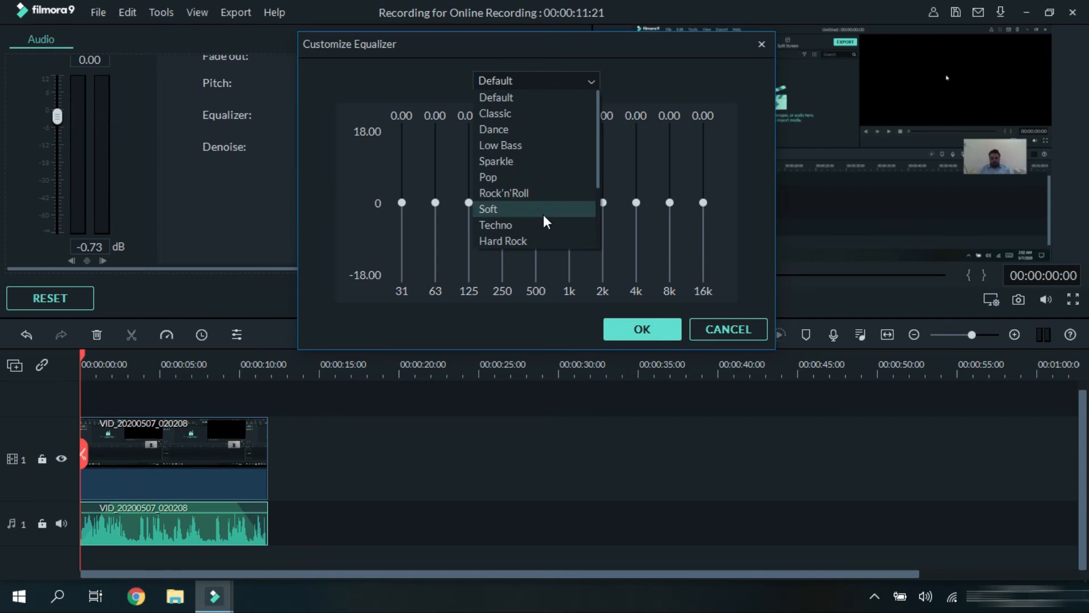
pyautogui.click(658, 84)
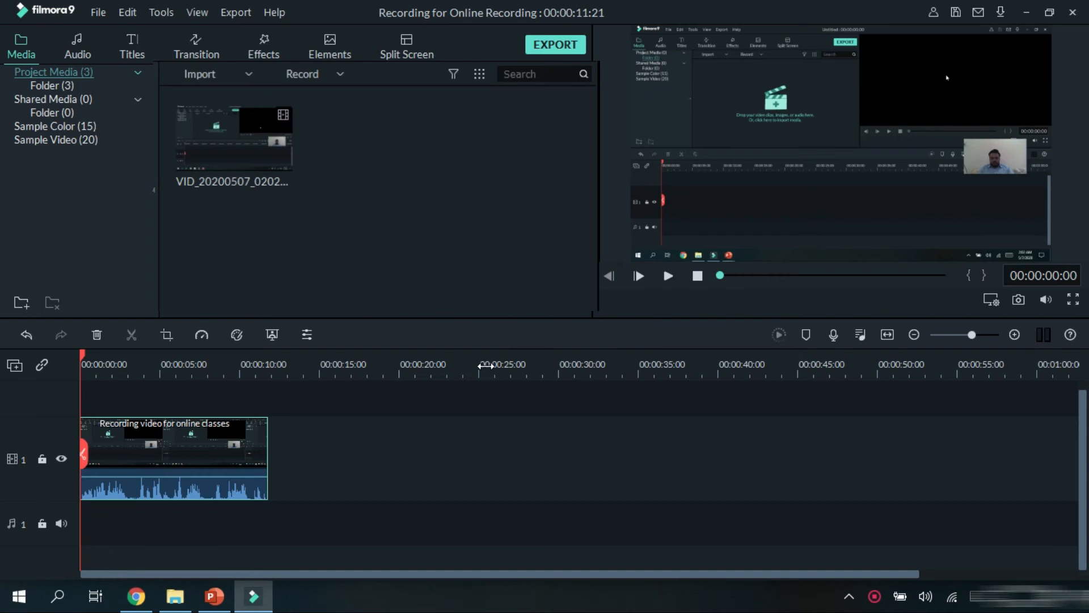
# Step: Preview the Default Title and Title 1 presets from the Titles category
pyautogui.click(134, 39)
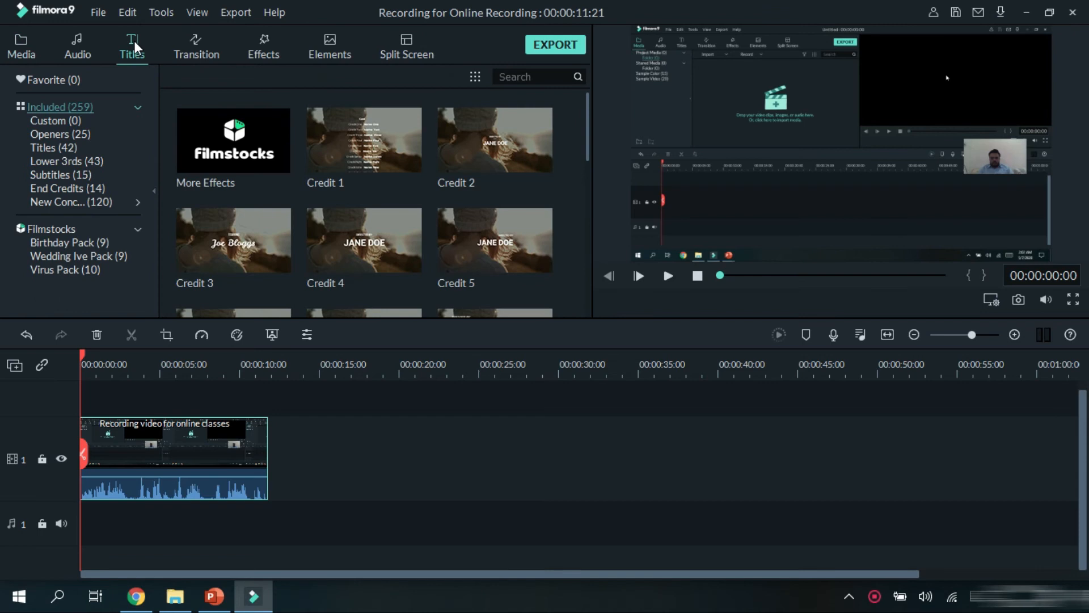
pyautogui.click(66, 147)
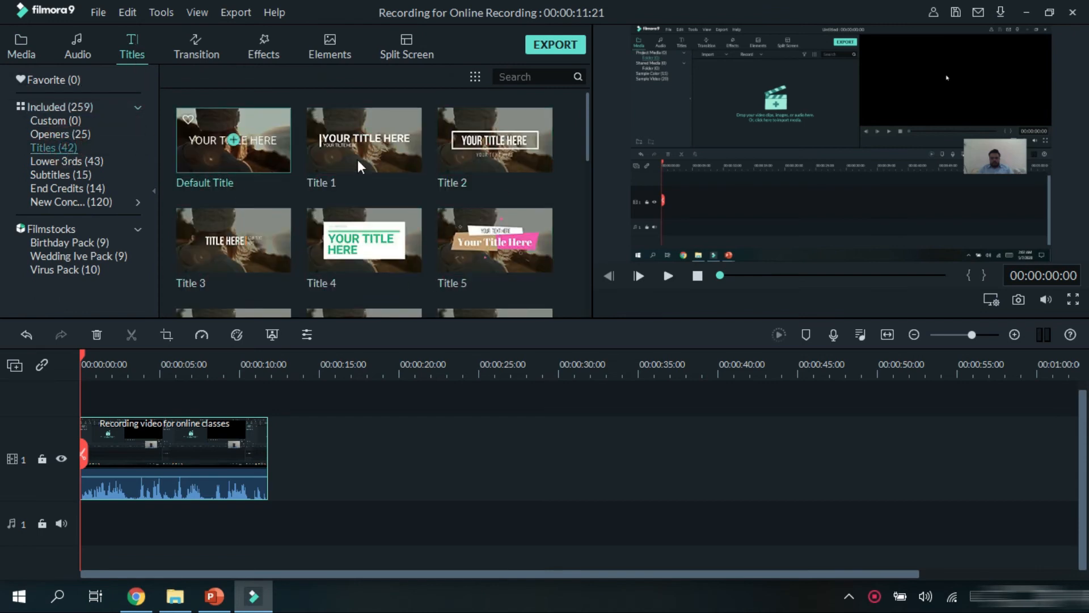
pyautogui.click(271, 124)
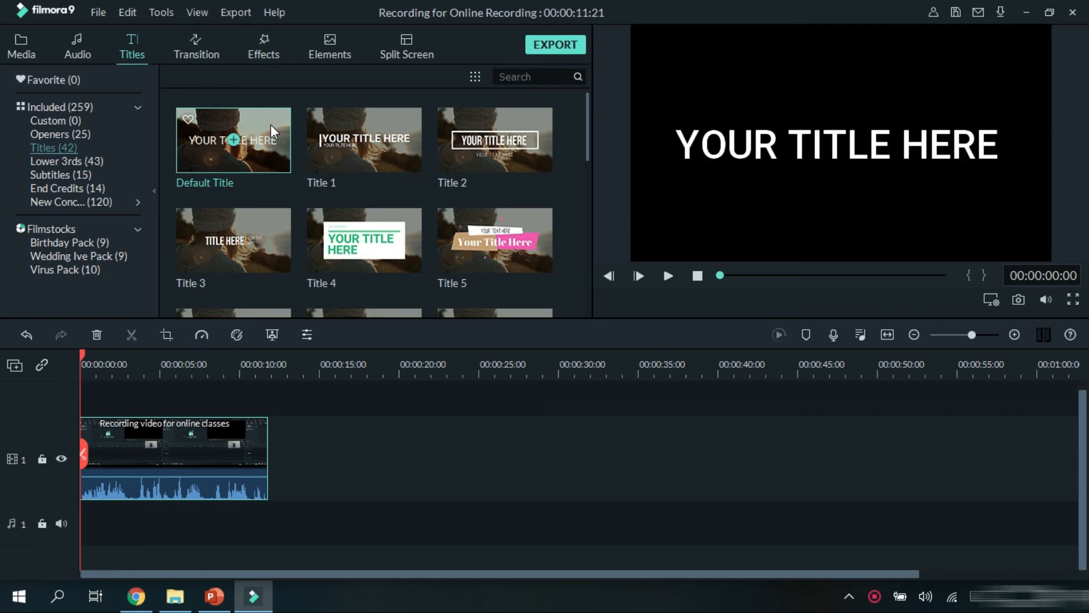
pyautogui.click(669, 275)
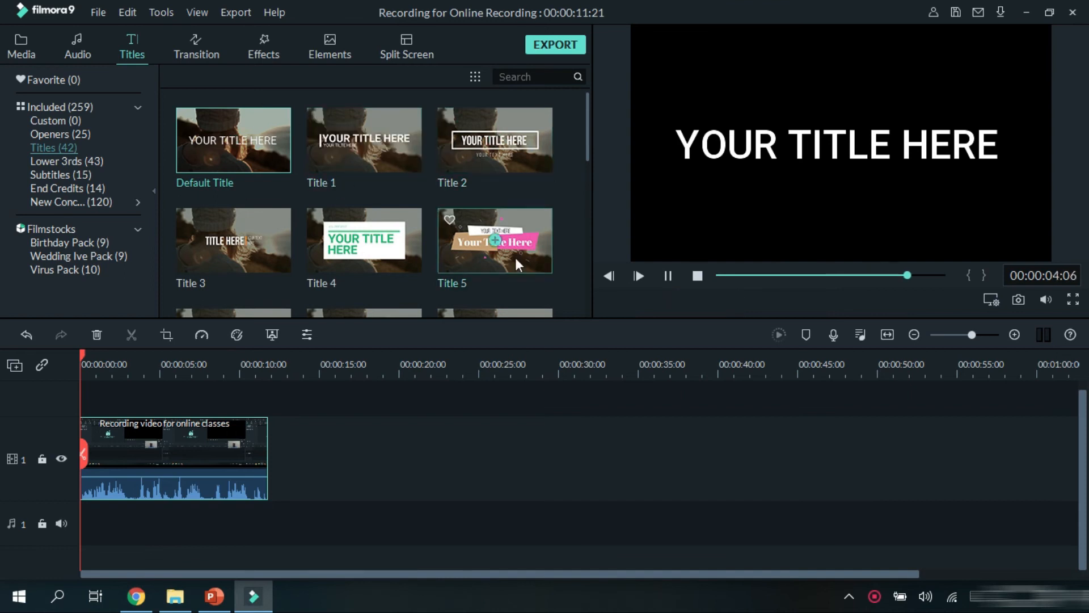
pyautogui.click(399, 155)
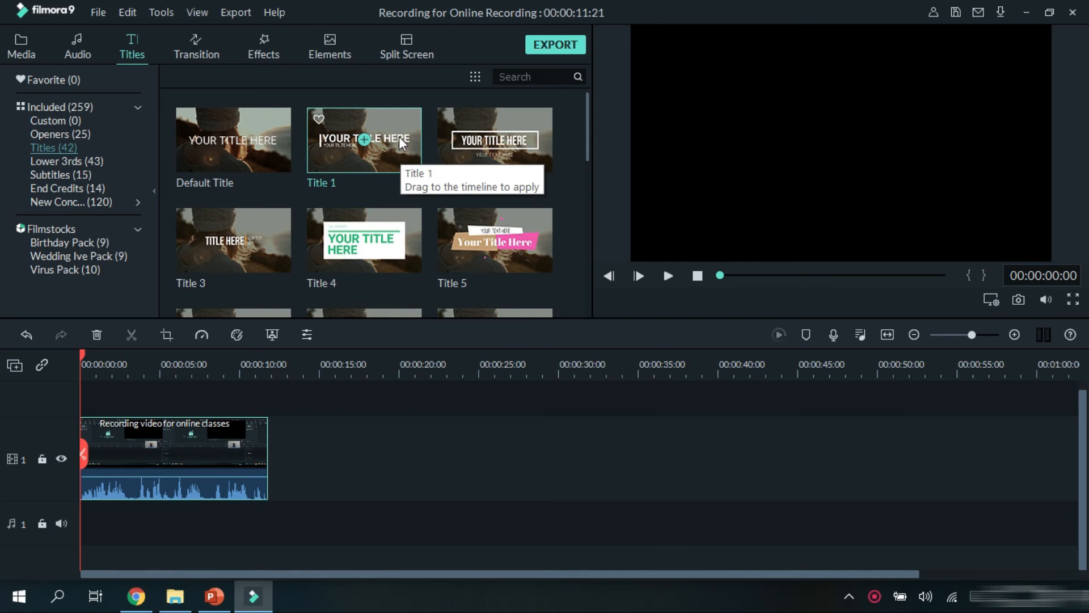
pyautogui.click(400, 137)
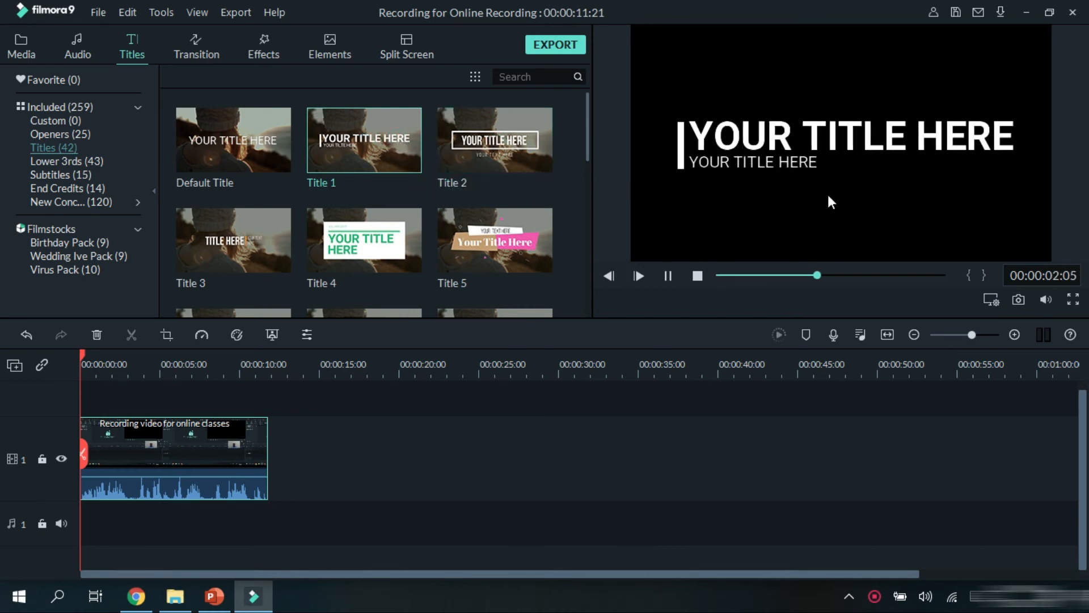
# Step: Place Title 1 on the track above at the timeline's start and shift the video clip to begin where the title ends
pyautogui.moveTo(387, 148); pyautogui.dragTo(187, 431)
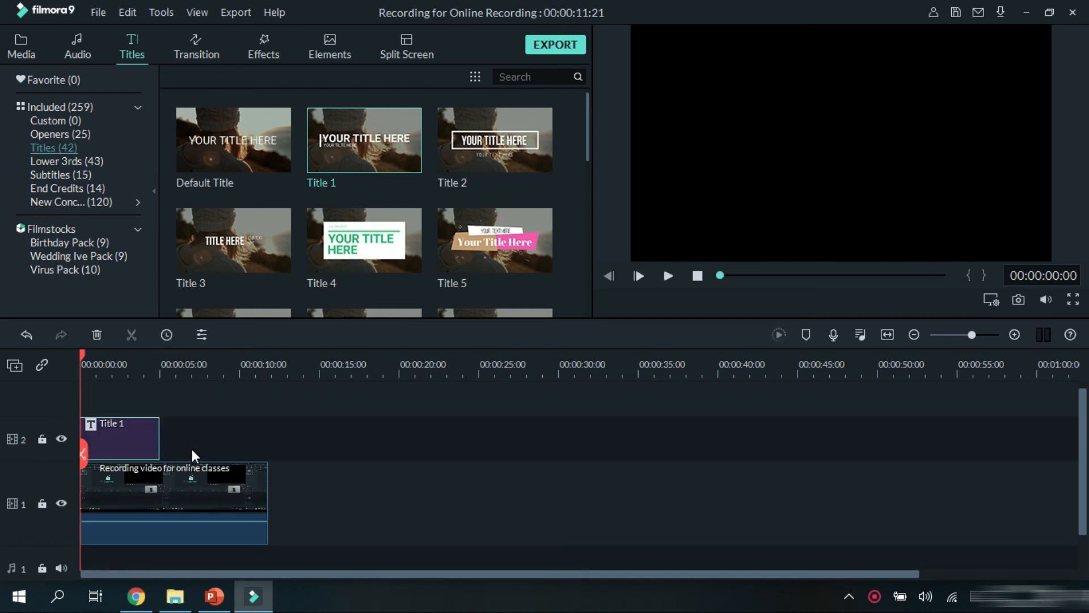
pyautogui.moveTo(183, 488); pyautogui.dragTo(259, 474)
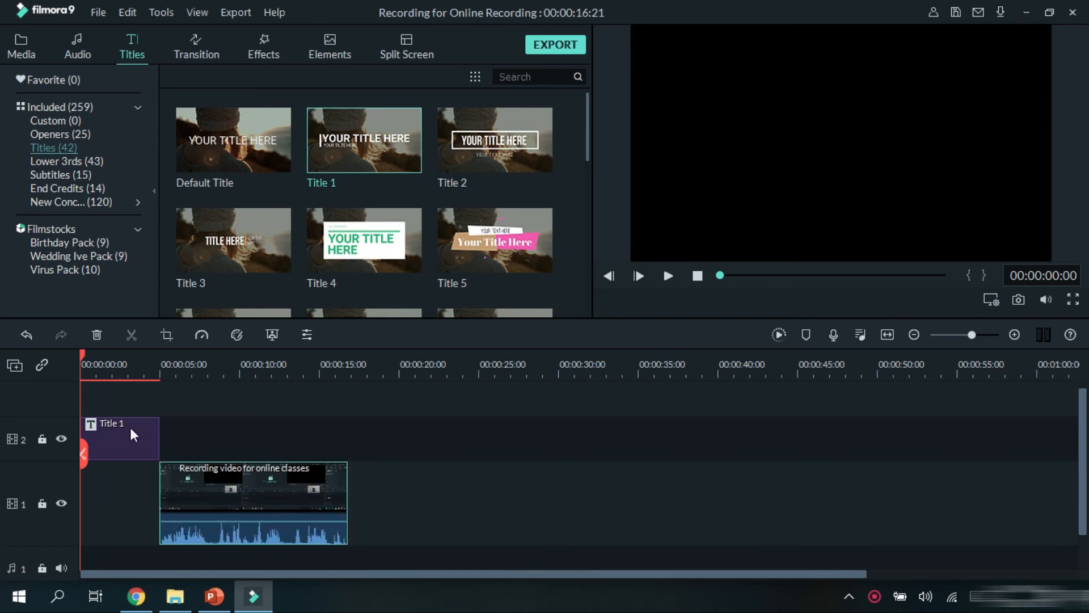
# Step: Open Title 1 in the advanced text editor and replace its large heading with "Lecture 1"
pyautogui.click(130, 431)
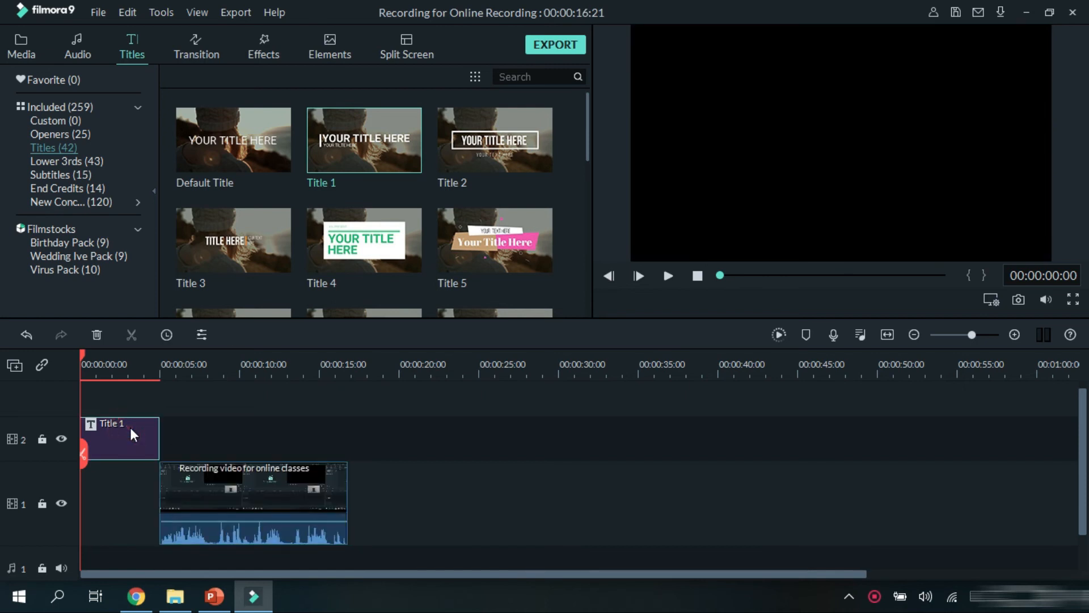
pyautogui.doubleClick(149, 426)
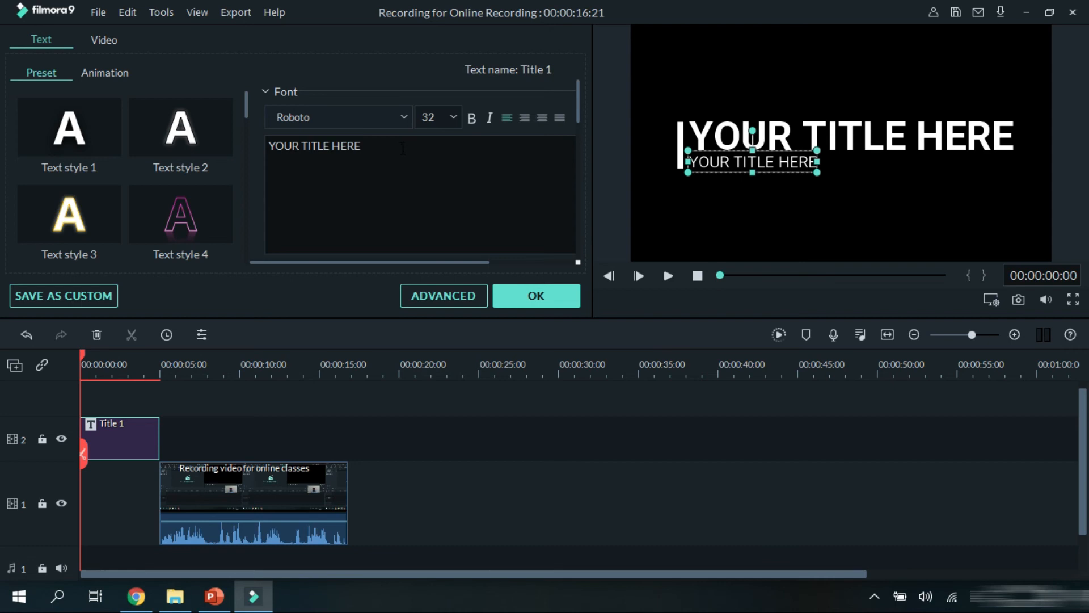
pyautogui.click(731, 136)
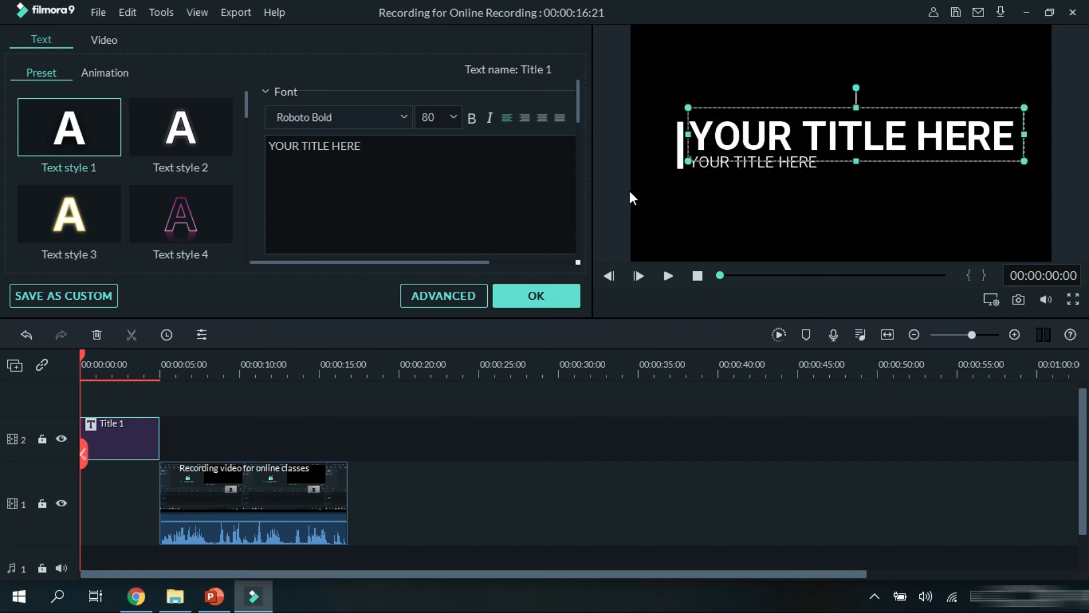
pyautogui.click(438, 294)
pyautogui.click(525, 237)
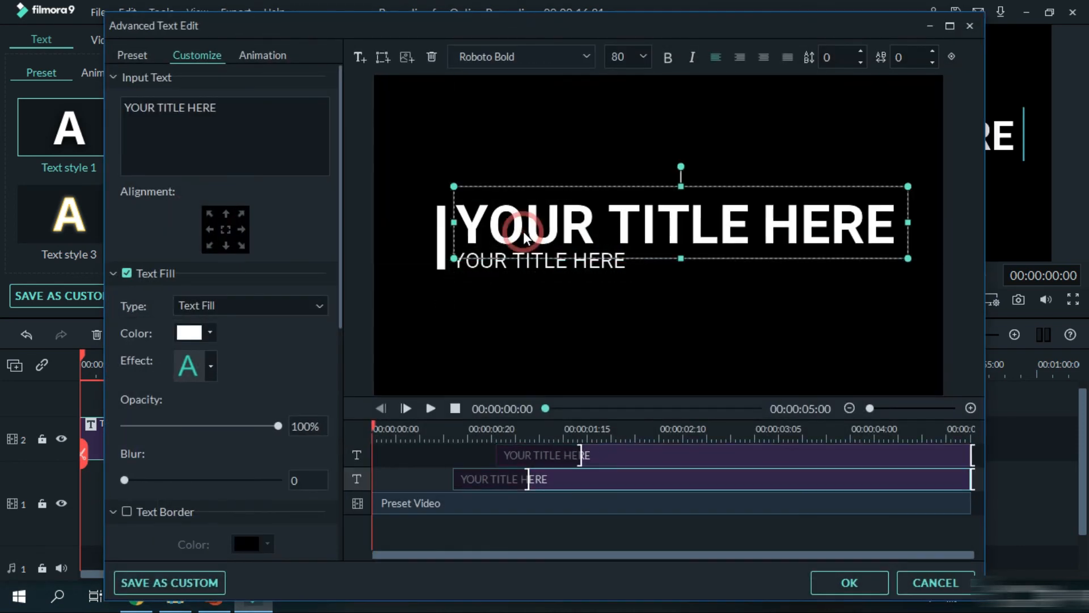
pyautogui.moveTo(523, 231)
pyautogui.mouseDown()
pyautogui.moveTo(510, 231)
pyautogui.moveTo(523, 231)
pyautogui.mouseUp()
pyautogui.moveTo(243, 107); pyautogui.dragTo(123, 107)
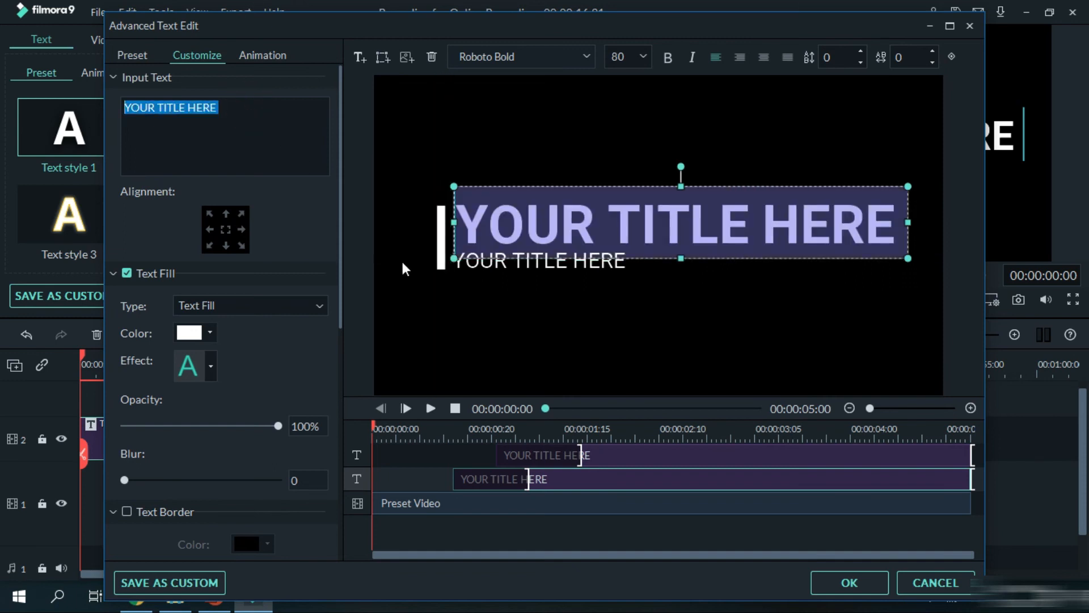
pyautogui.write('Lecture 1')
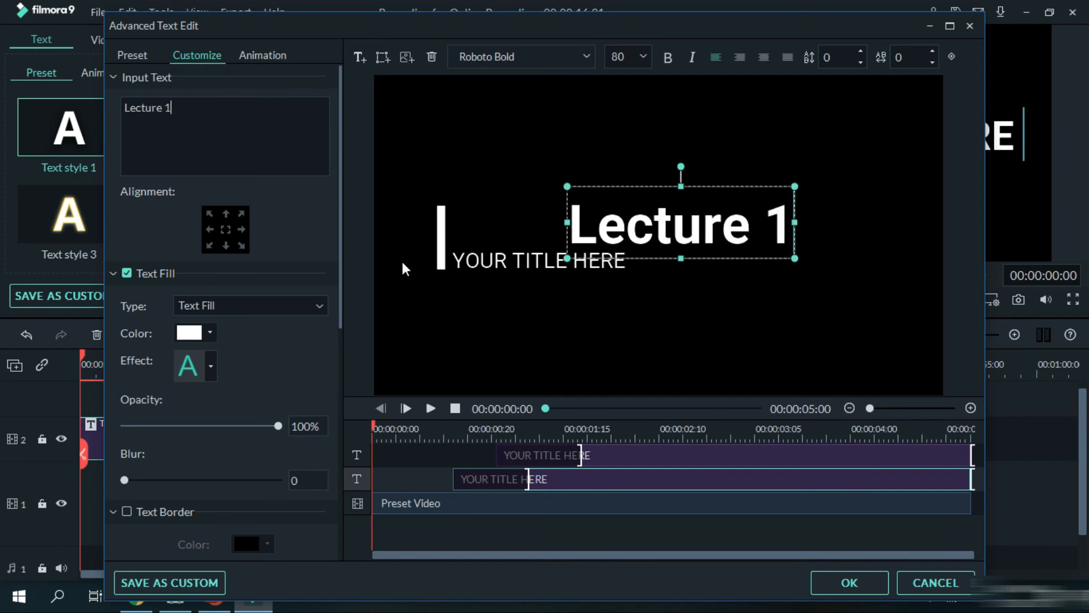
pyautogui.click(590, 315)
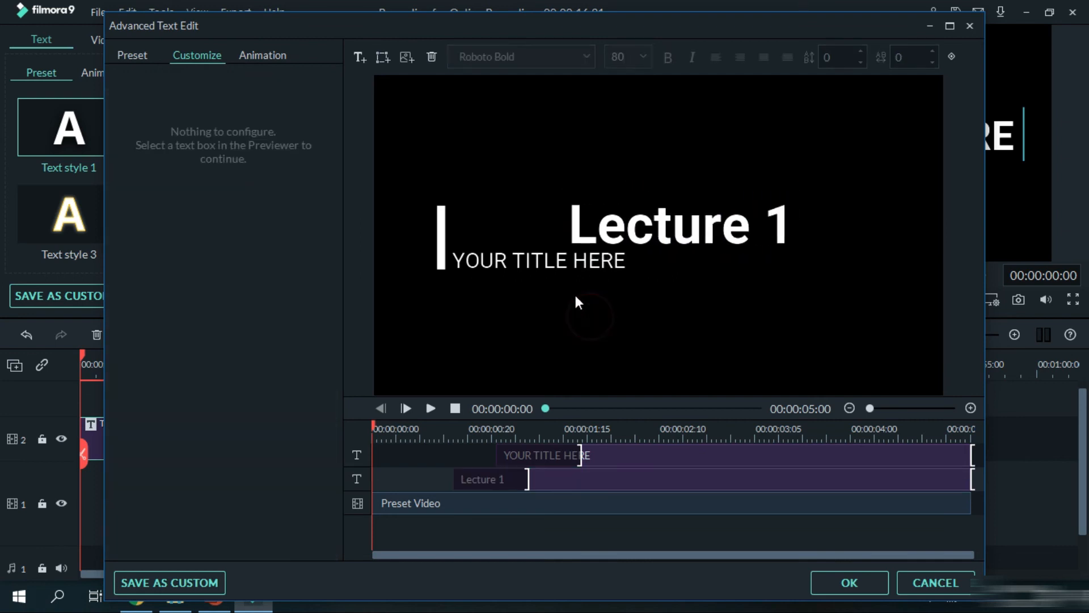
# Step: Move the "Lecture 1" heading next to the vertical bar, aligned with the start of the subtitle
pyautogui.click(628, 223)
pyautogui.moveTo(656, 222); pyautogui.dragTo(541, 222)
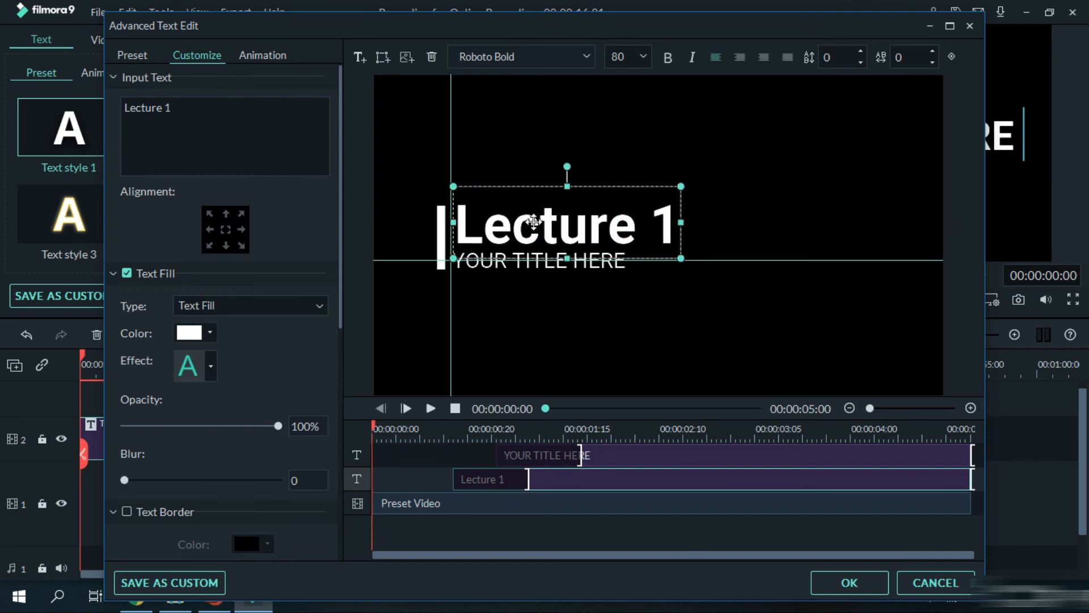
pyautogui.click(577, 298)
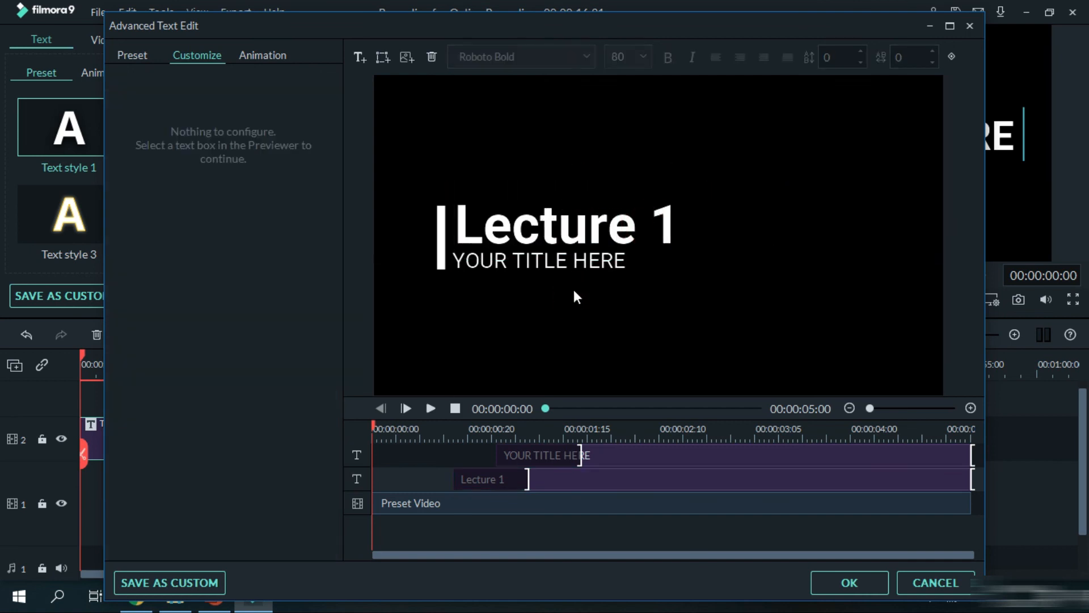
# Step: Delete the small subtitle text and lower the "Lecture 1" heading so it is vertically centred beside the bar
pyautogui.click(569, 263)
pyautogui.press('Delete')
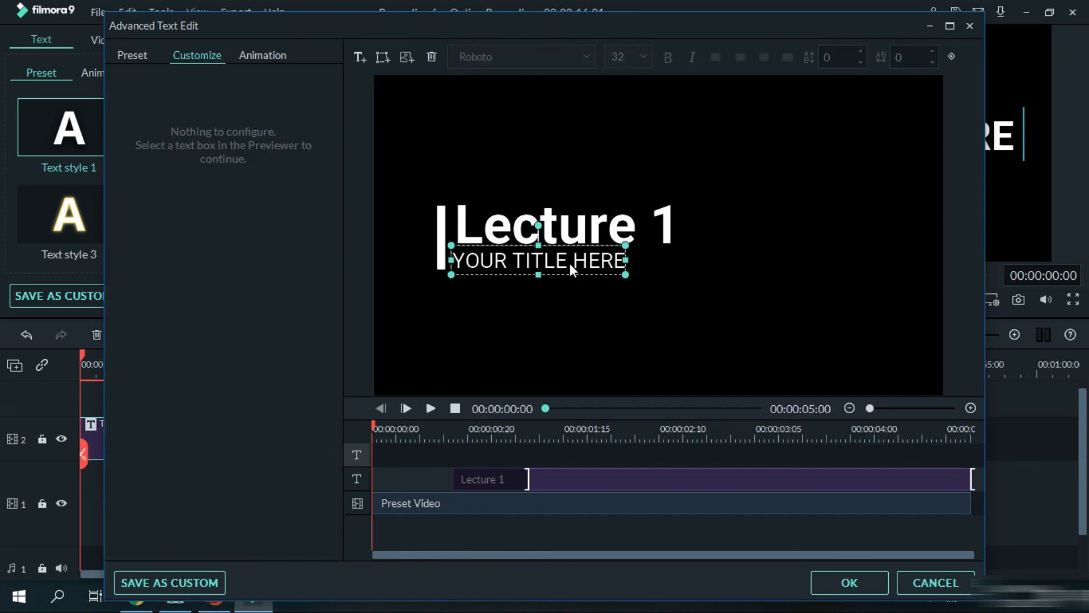
pyautogui.click(566, 223)
pyautogui.moveTo(566, 222); pyautogui.dragTo(566, 235)
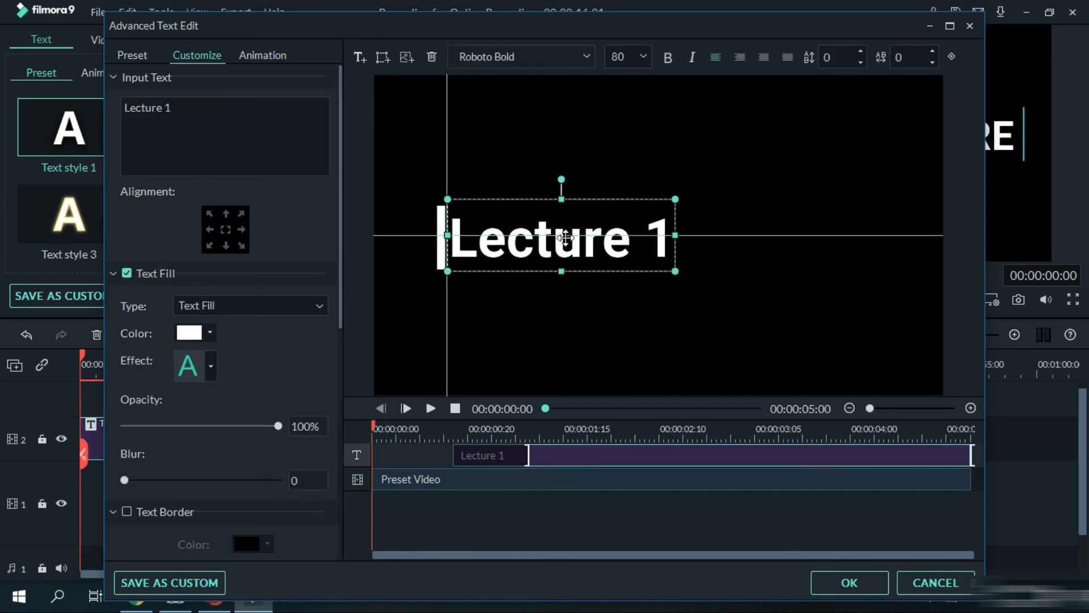
# Step: Apply the advanced text edits and play back the title on the timeline
pyautogui.click(581, 311)
pyautogui.click(869, 590)
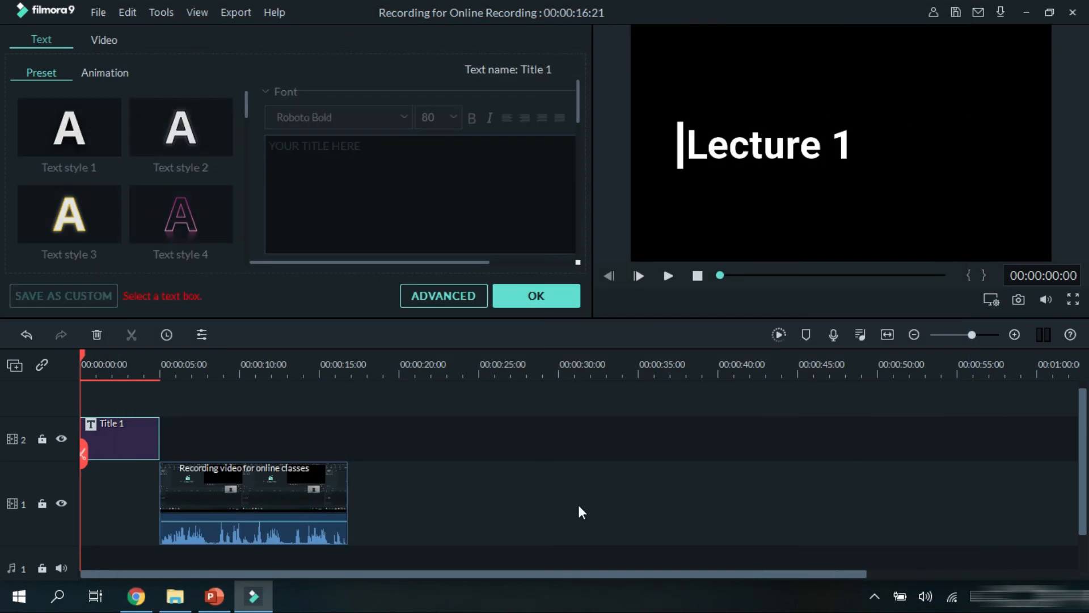
pyautogui.press('space')
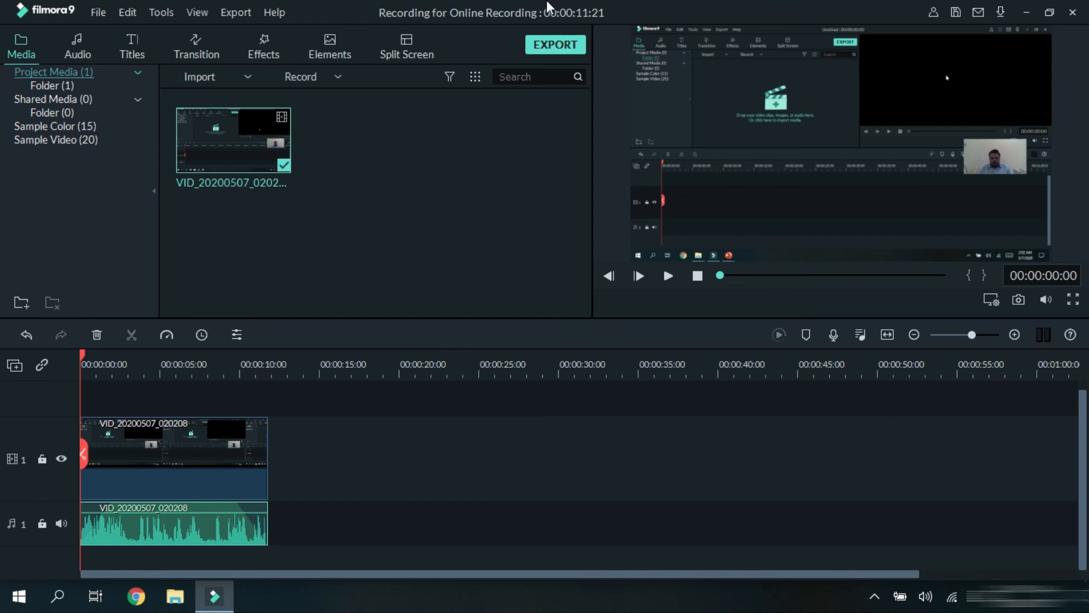
# Step: Export the video locally as the MP4 "Recording video for online classes" with a video bit rate of 10000 kbps
pyautogui.click(548, 43)
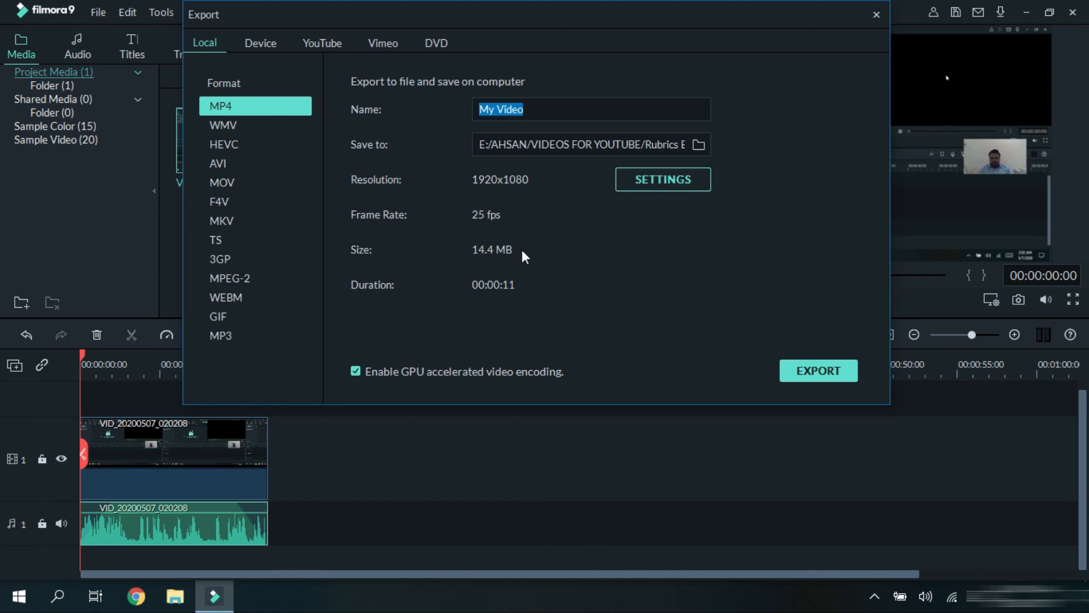
pyautogui.click(645, 178)
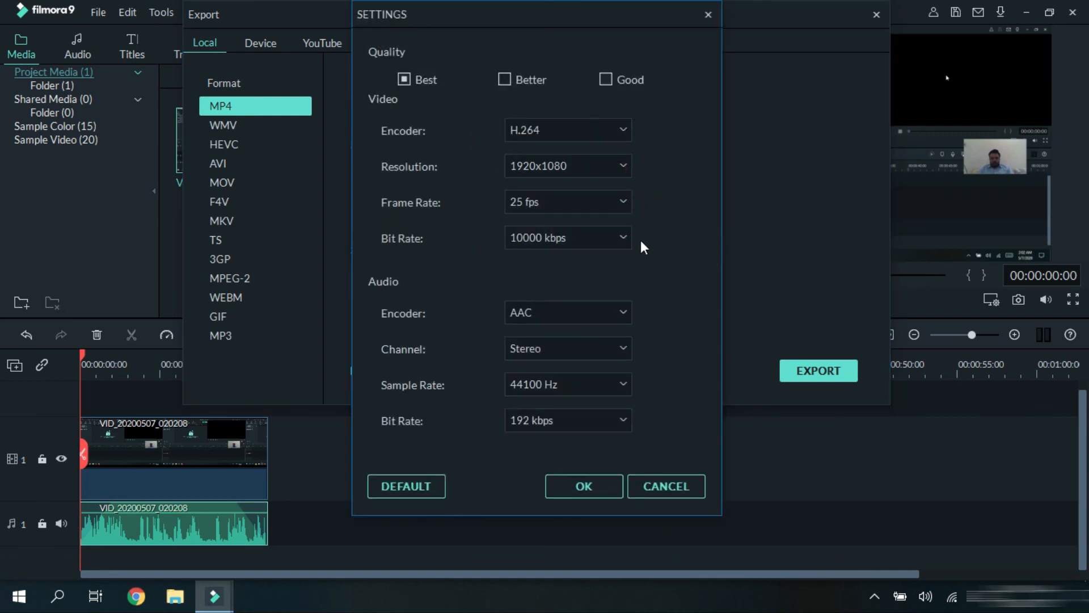
pyautogui.click(627, 229)
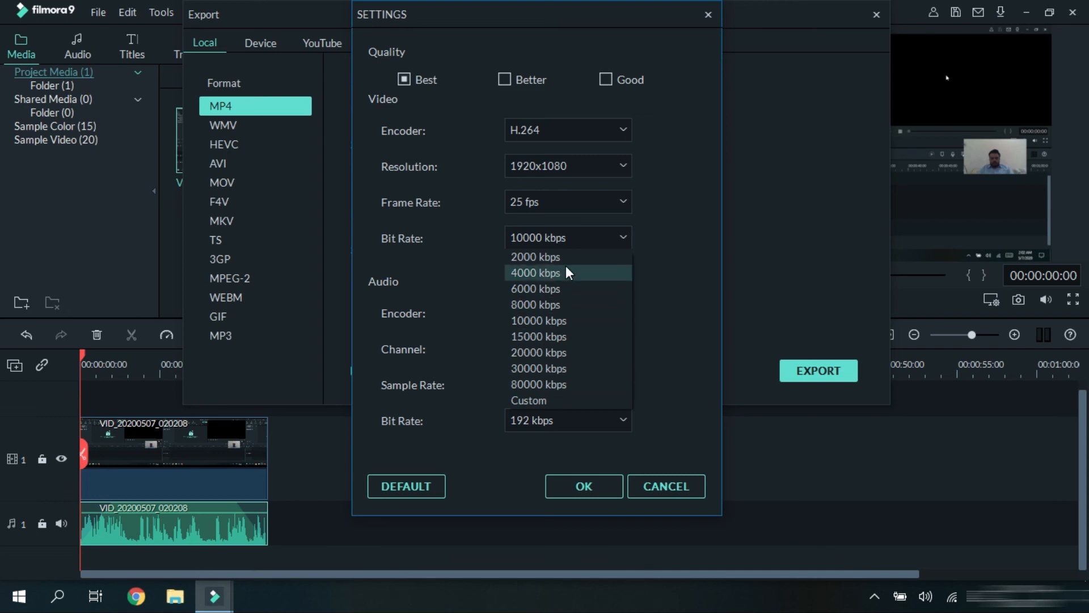
pyautogui.click(668, 282)
pyautogui.click(626, 233)
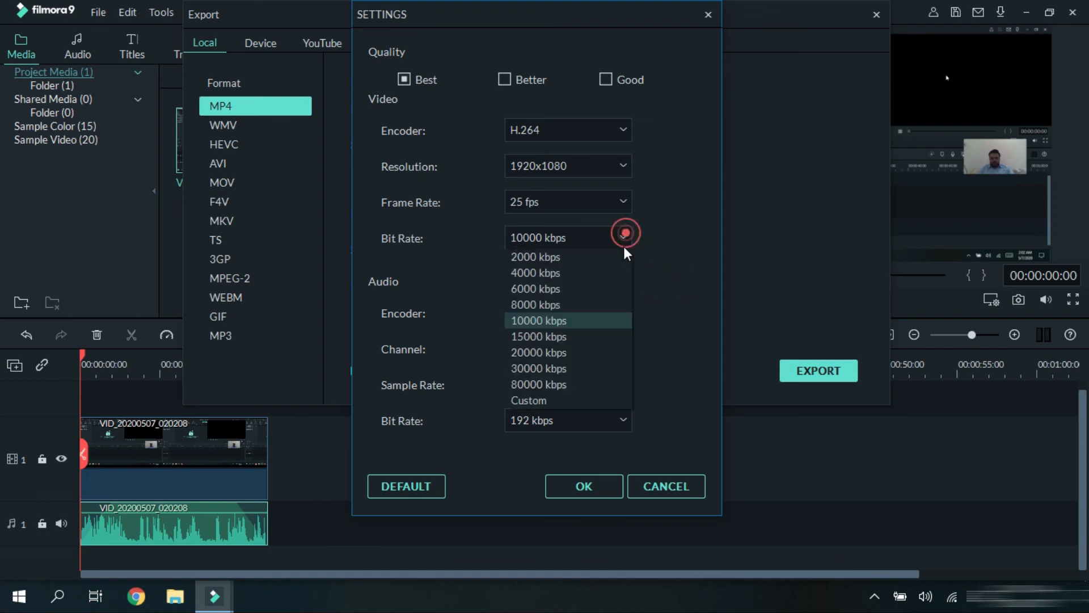
pyautogui.click(558, 326)
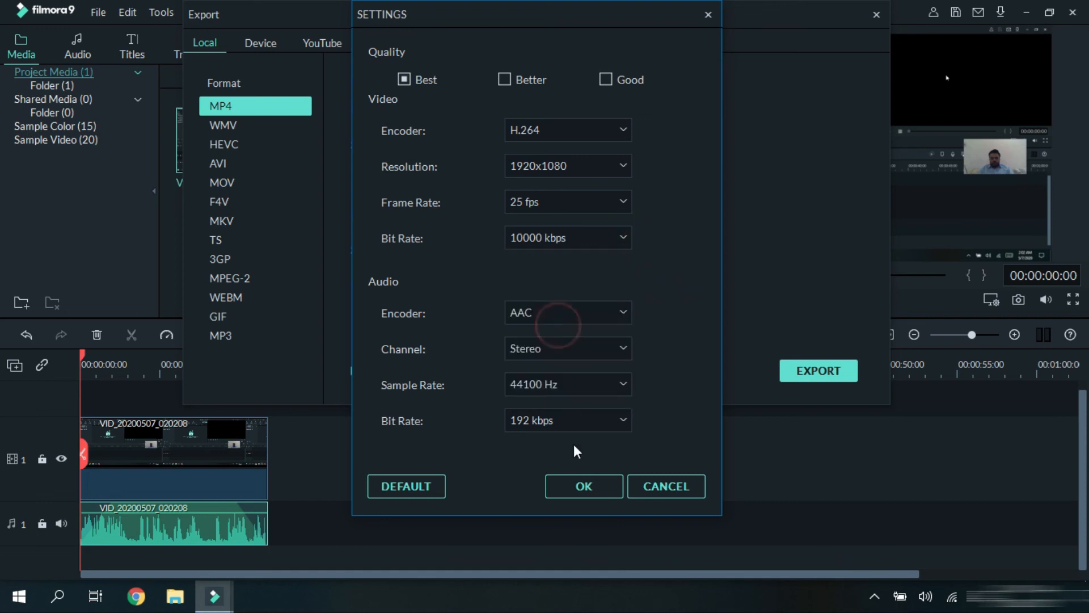
pyautogui.click(578, 486)
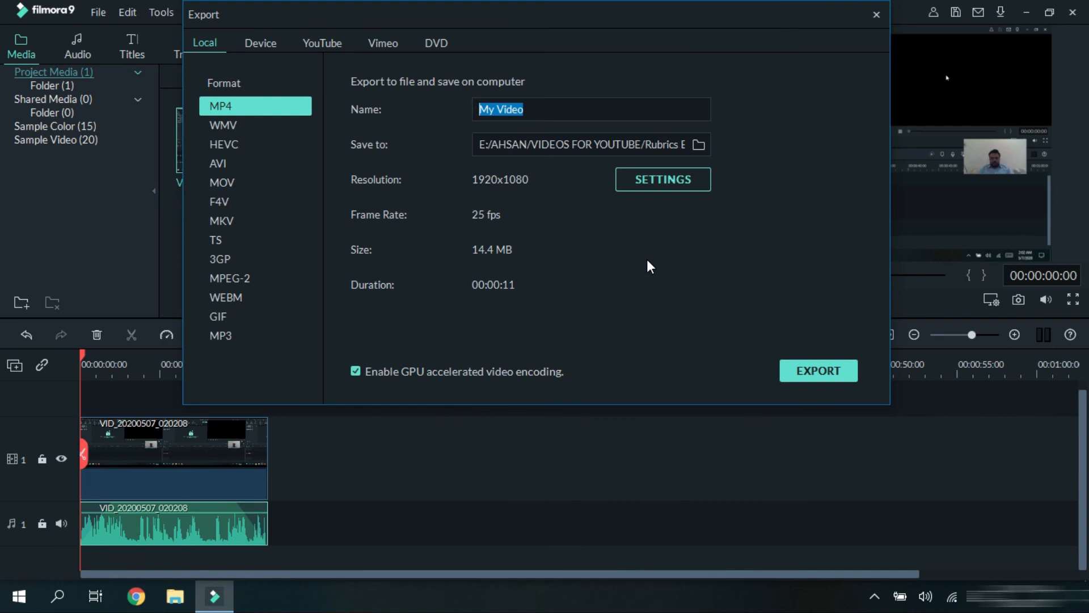
pyautogui.click(798, 370)
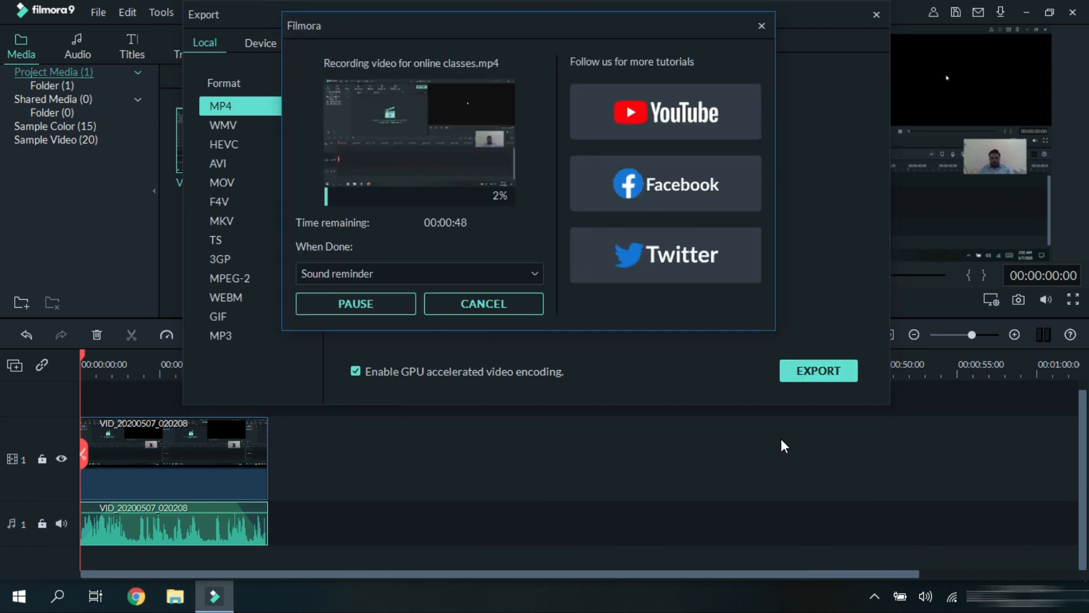